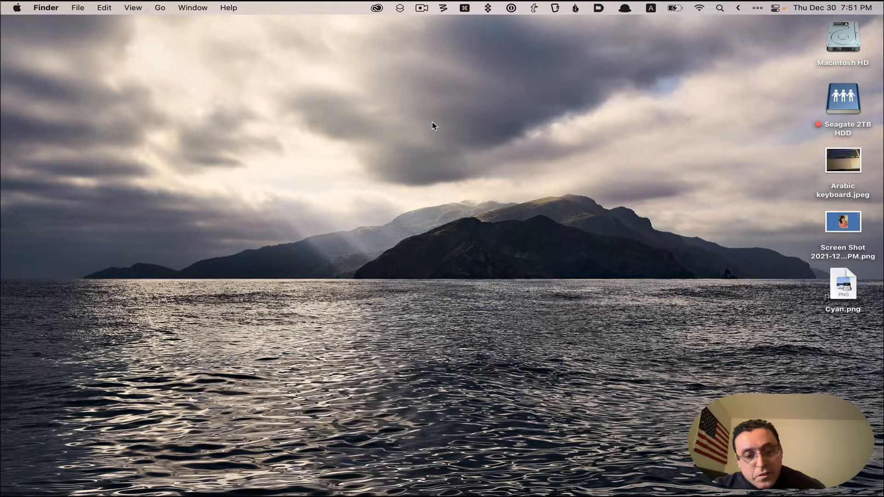
# Launch Microsoft Excel by searching for it in the app launcher.
pyautogui.hotkey('alt', 'space')
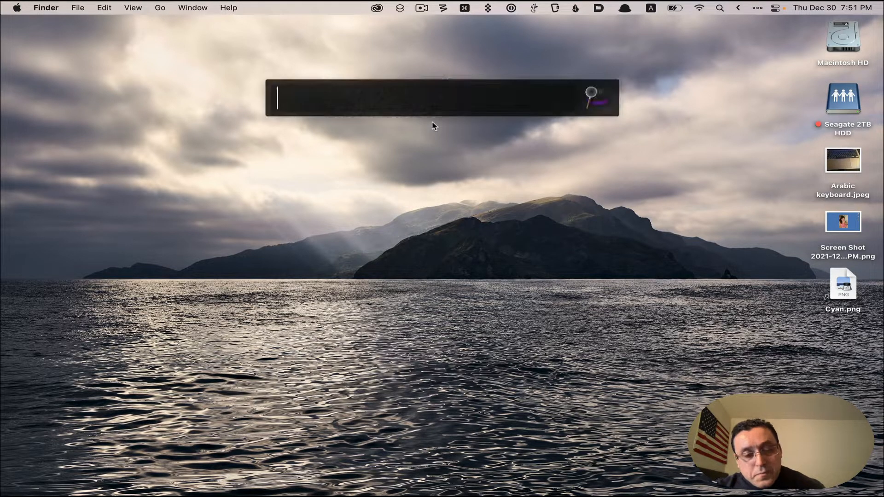
pyautogui.write('exc')
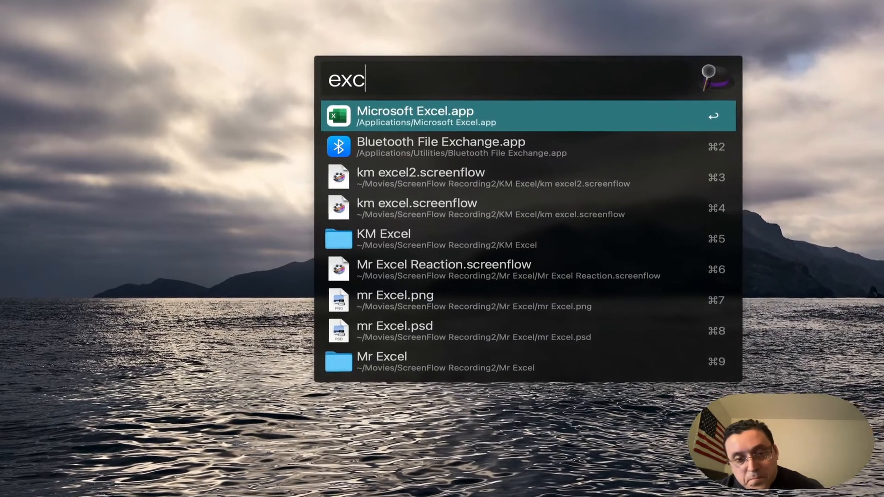
pyautogui.write('e')
pyautogui.press('Return')
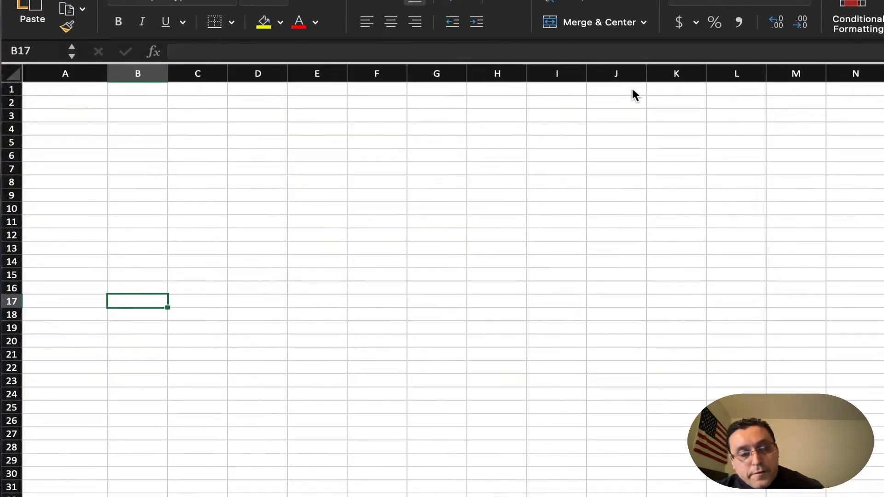
# Enter 1234 in cell A1 and 45678 in cell A2.
pyautogui.press('Up')
pyautogui.press('Up')
pyautogui.press('Up')
pyautogui.press('Up')
pyautogui.press('Up')
pyautogui.press('Up')
pyautogui.press('Up')
pyautogui.press('Up')
pyautogui.press('Up')
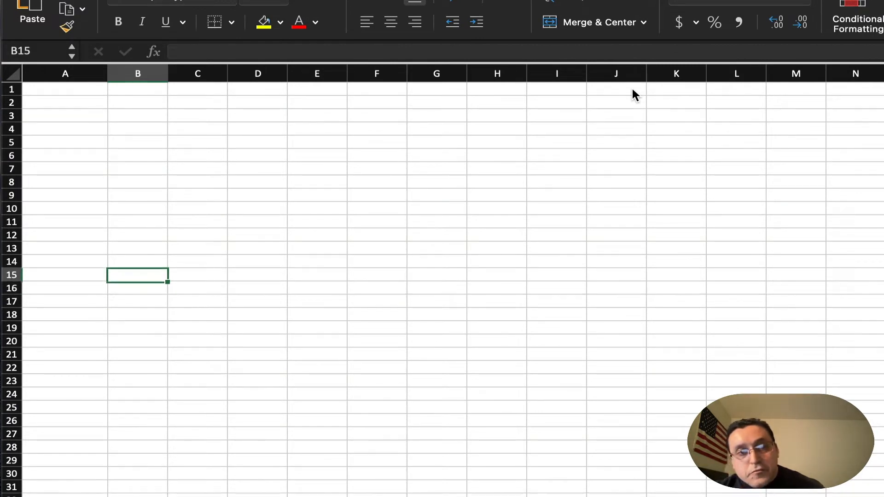
pyautogui.press('Left')
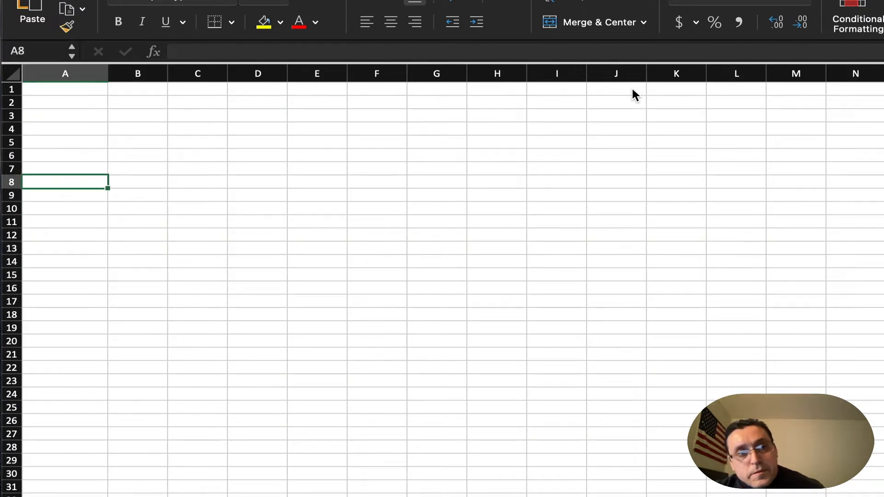
pyautogui.press('Up')
pyautogui.press('Up')
pyautogui.press('Up')
pyautogui.press('Up')
pyautogui.press('Up')
pyautogui.press('Up')
pyautogui.press('Up')
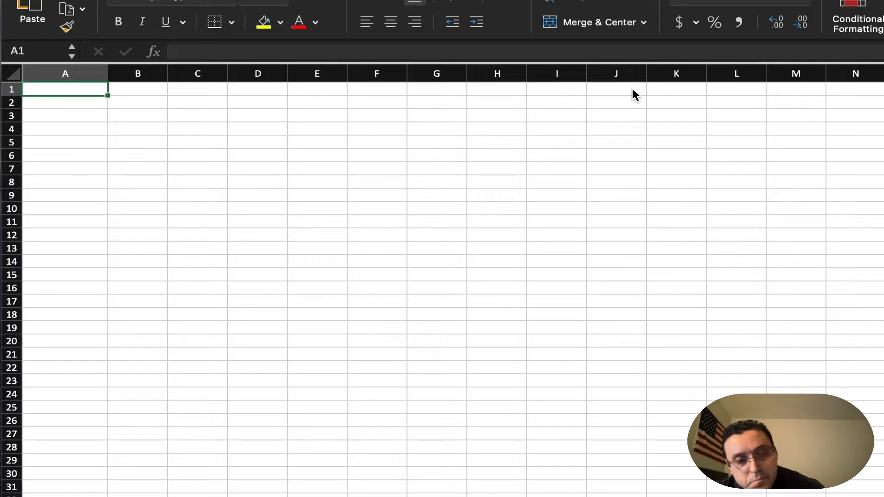
pyautogui.write('1234')
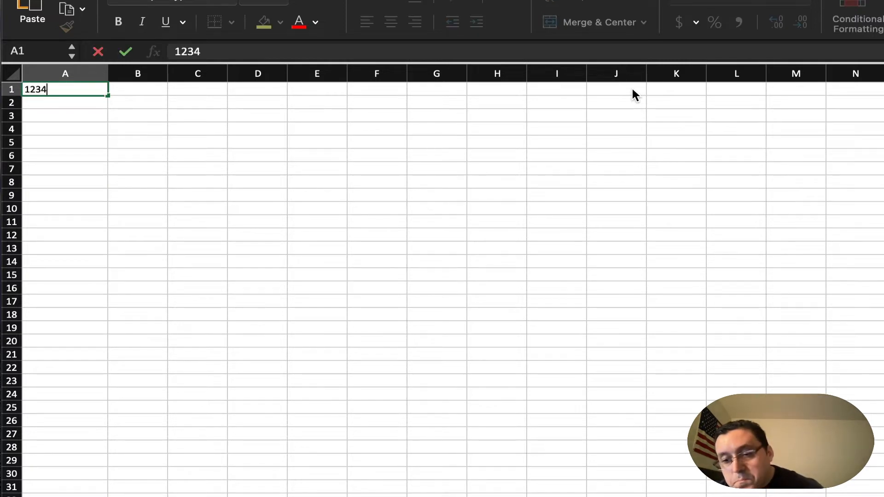
pyautogui.press('Return')
pyautogui.write('456')
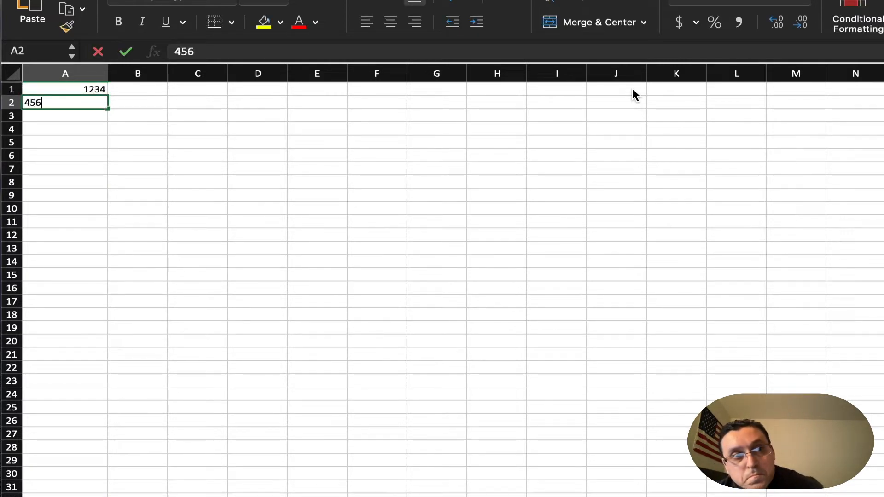
pyautogui.write('78')
pyautogui.press('Return')
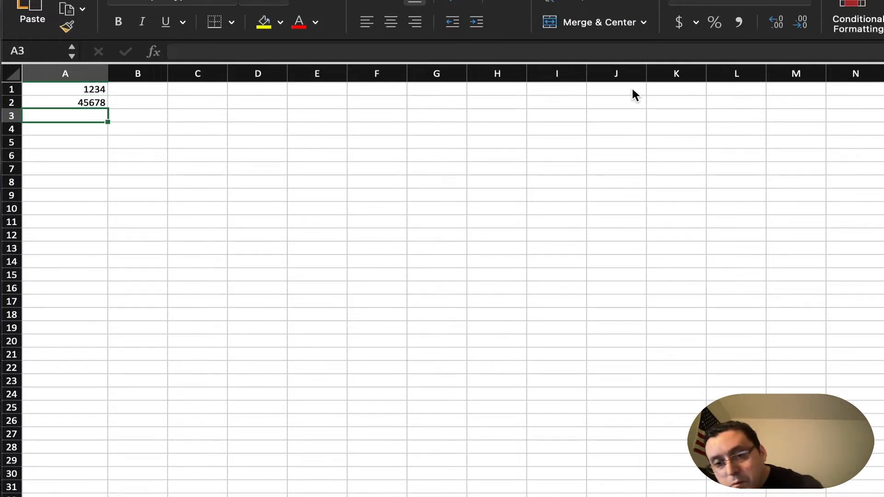
# Enter the decimal number 987.65 in cell A3.
pyautogui.write('987')
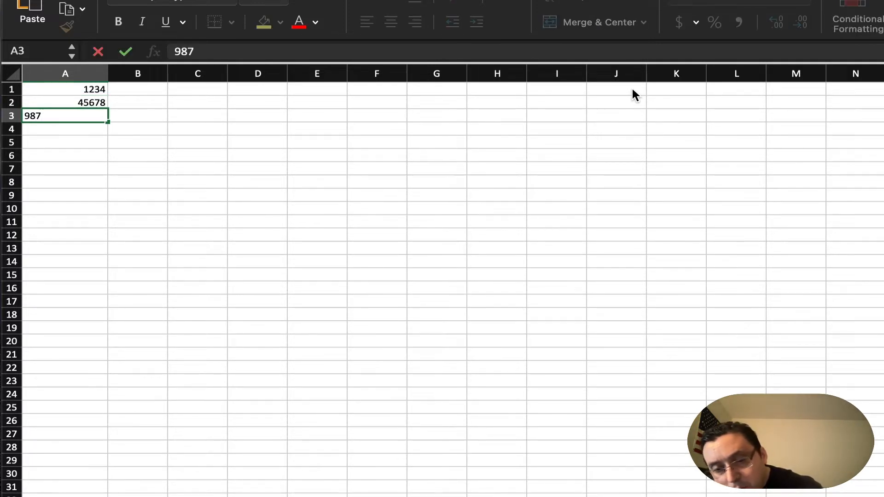
pyautogui.write('.65')
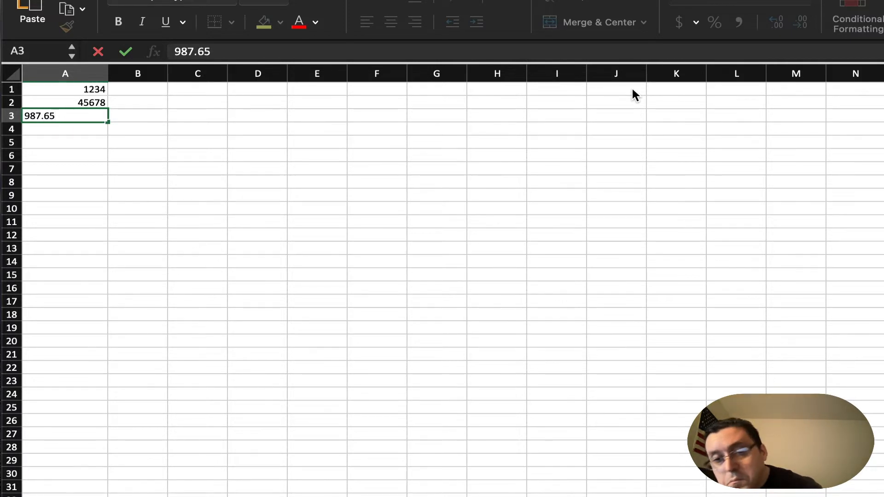
pyautogui.press('Return')
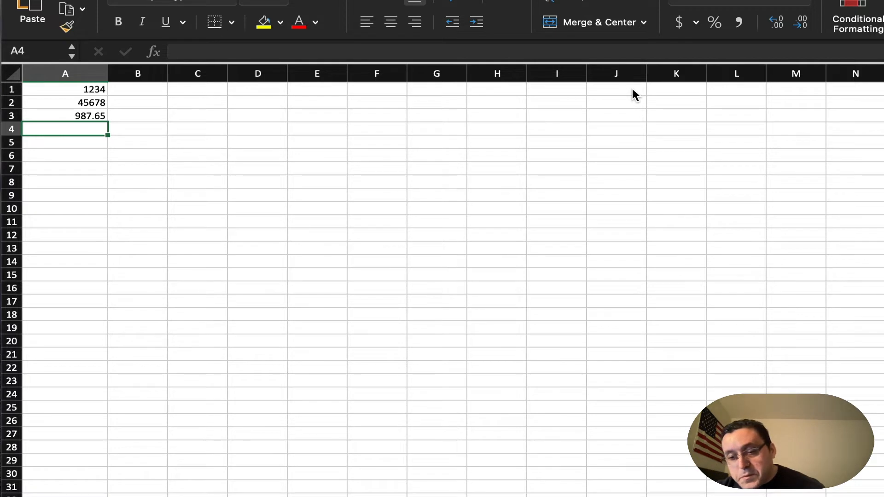
# Format cells A1:A3 as Currency with the SAR symbol using the SAR Selection macro.
pyautogui.press('Up')
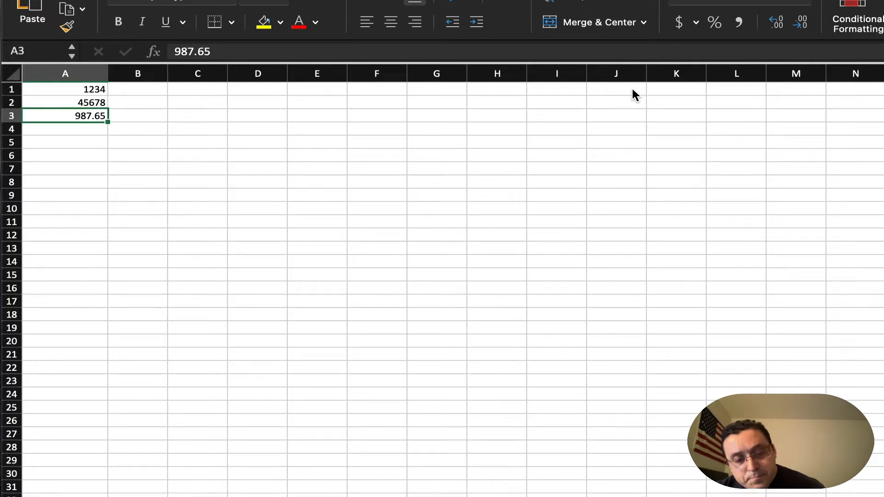
pyautogui.hotkey('shift', 'Up')
pyautogui.hotkey('shift', 'Up')
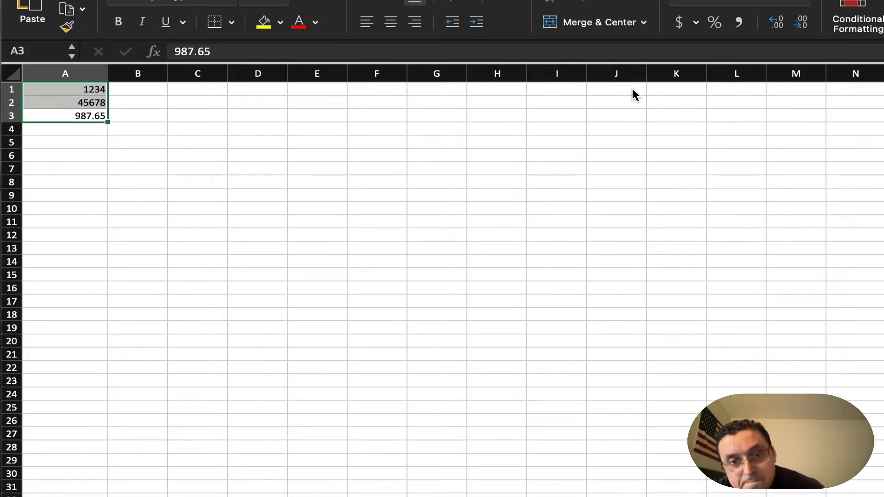
pyautogui.press('ctrl+alt+shift+super+t')
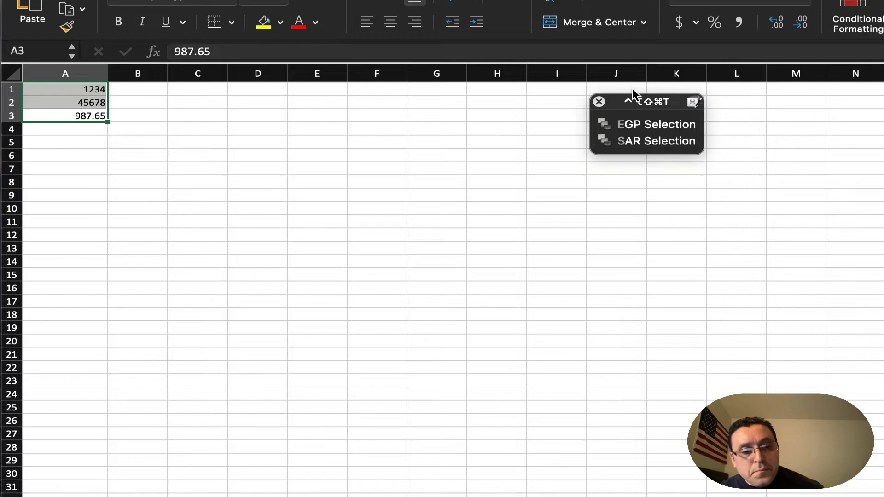
pyautogui.press('super+1')
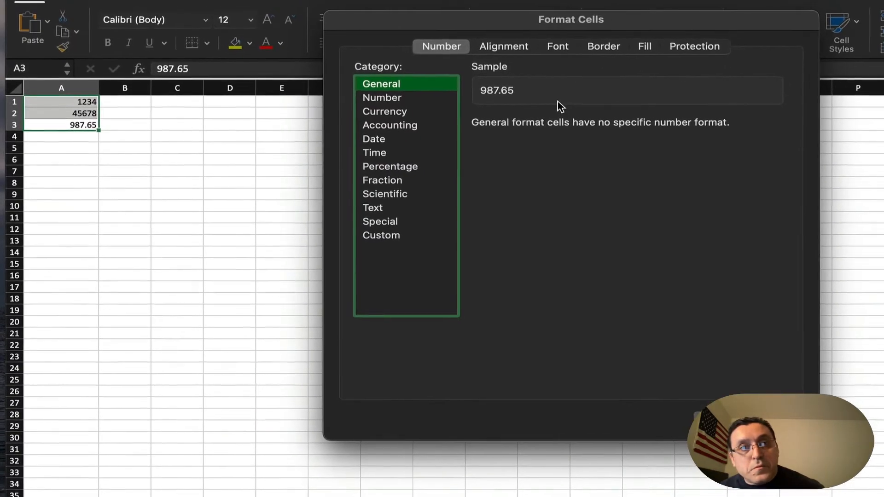
pyautogui.click(398, 110)
pyautogui.click(798, 145)
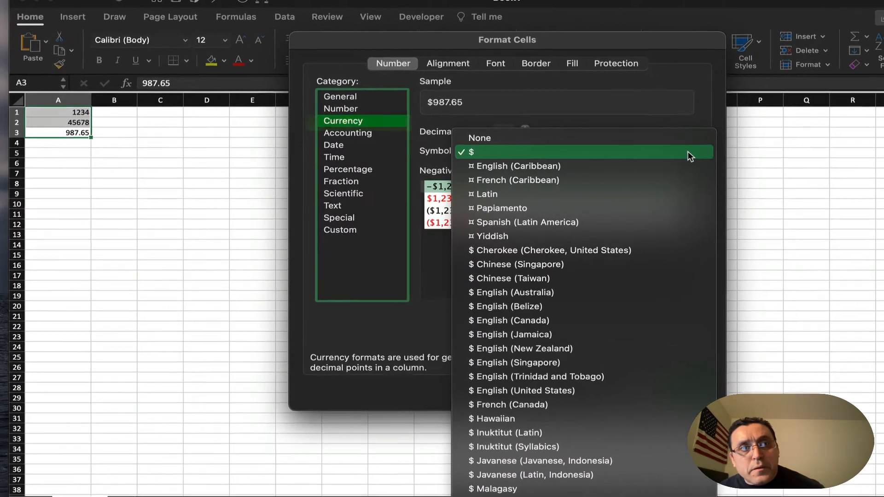
pyautogui.write('sar')
pyautogui.press('Return')
pyautogui.press('Return')
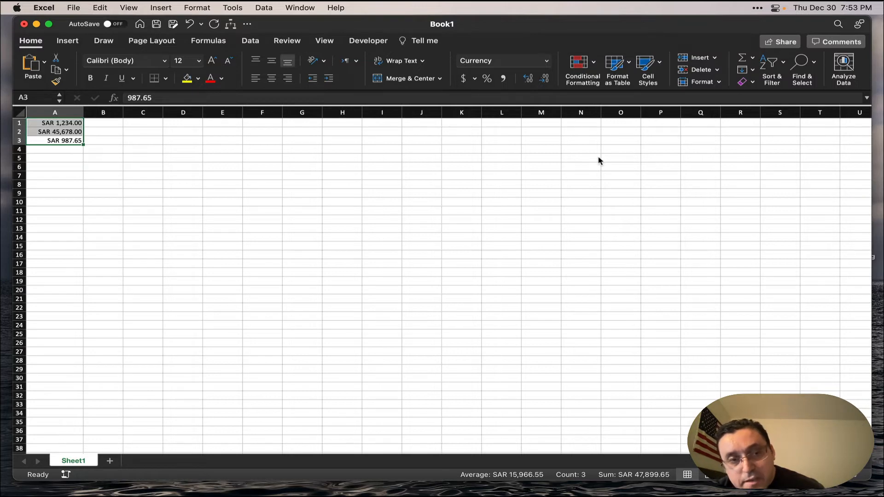
# Switch to the Keyboard Maestro Editor and open the SAR Selection macro in the Microsoft Excel group.
pyautogui.press('super+Tab')
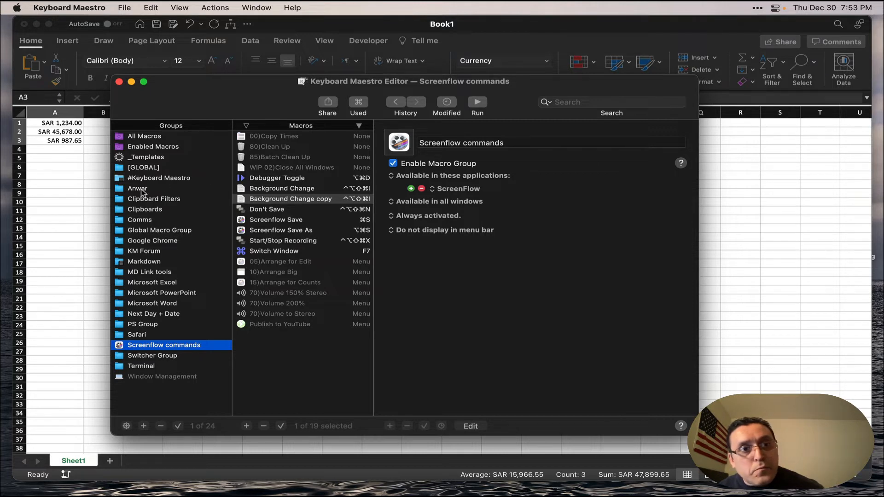
pyautogui.click(155, 283)
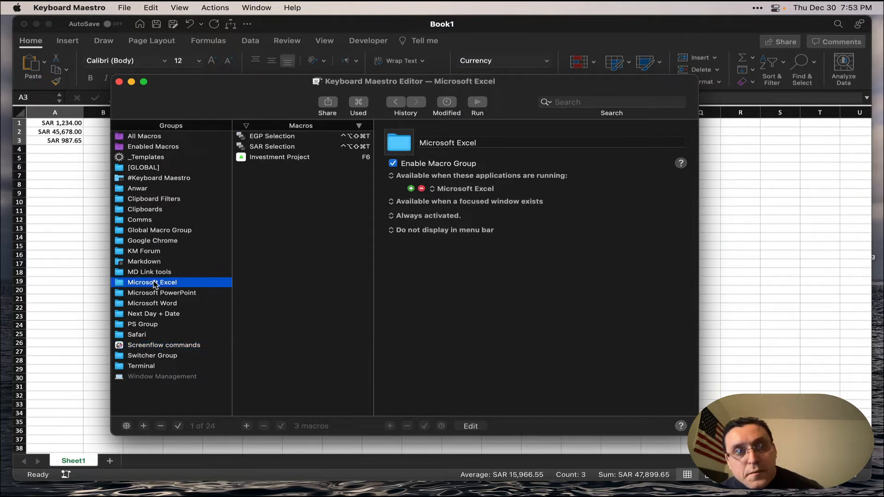
pyautogui.click(275, 148)
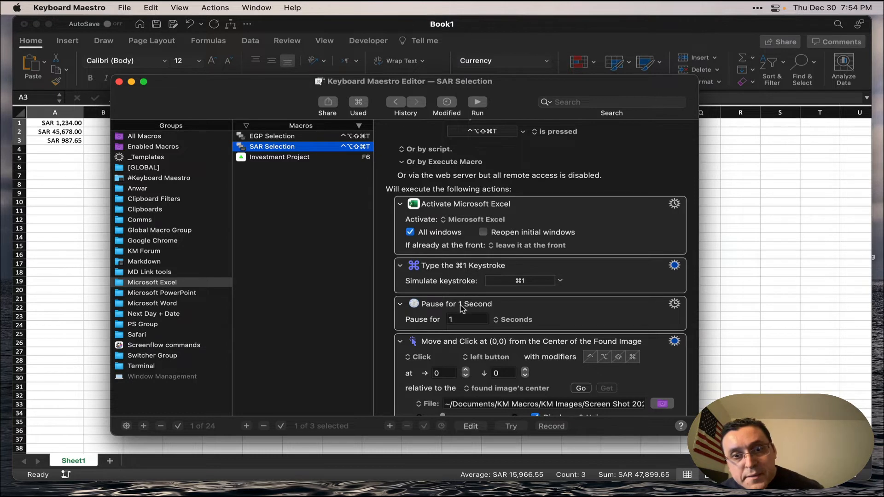
# Examine the SAR Selection macro's first actions, from activating Microsoft Excel through the keystroke and pause to the found-image click.
pyautogui.scroll(-2, 461, 309)
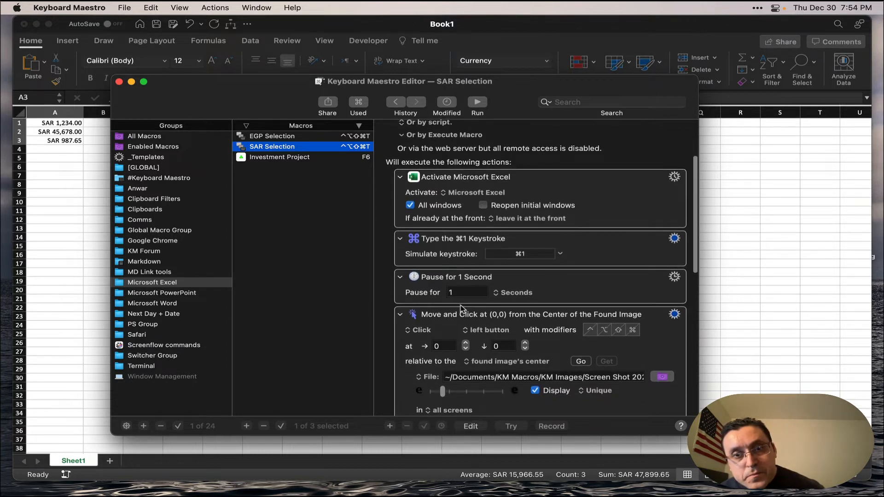
pyautogui.scroll(-2, 462, 309)
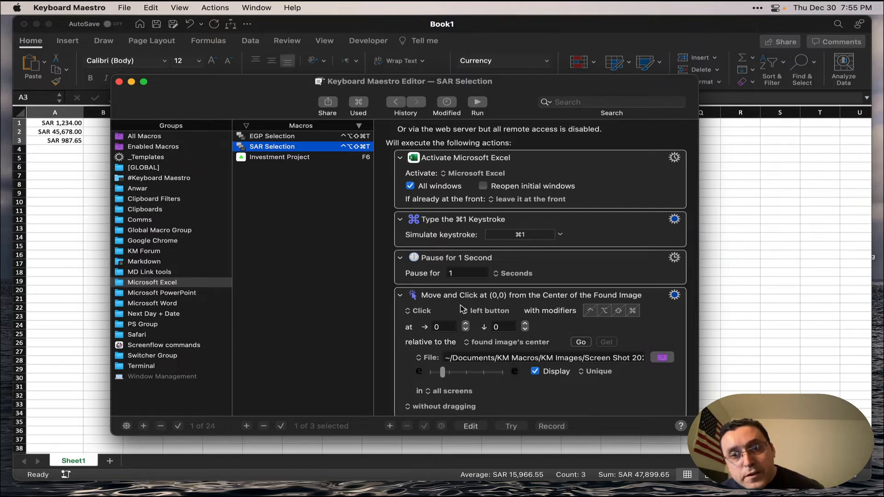
pyautogui.scroll(-1, 463, 309)
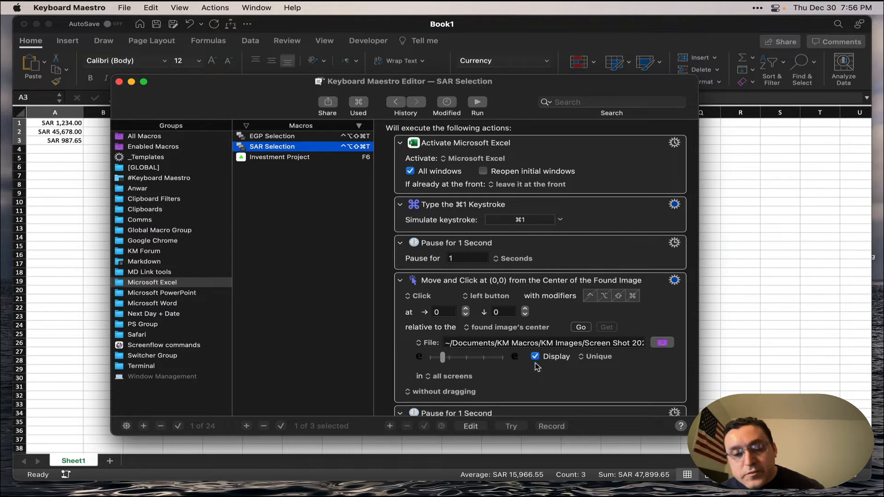
pyautogui.scroll(-3, 538, 367)
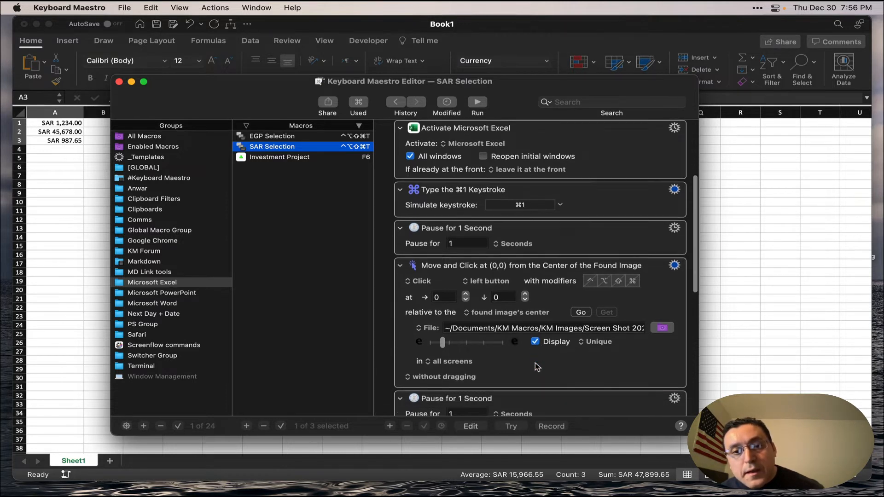
pyautogui.scroll(1, 537, 367)
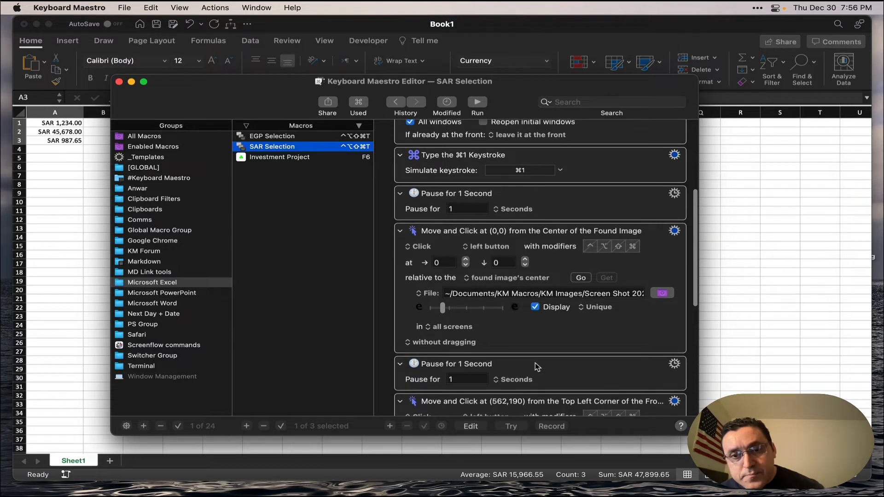
pyautogui.scroll(-2, 538, 367)
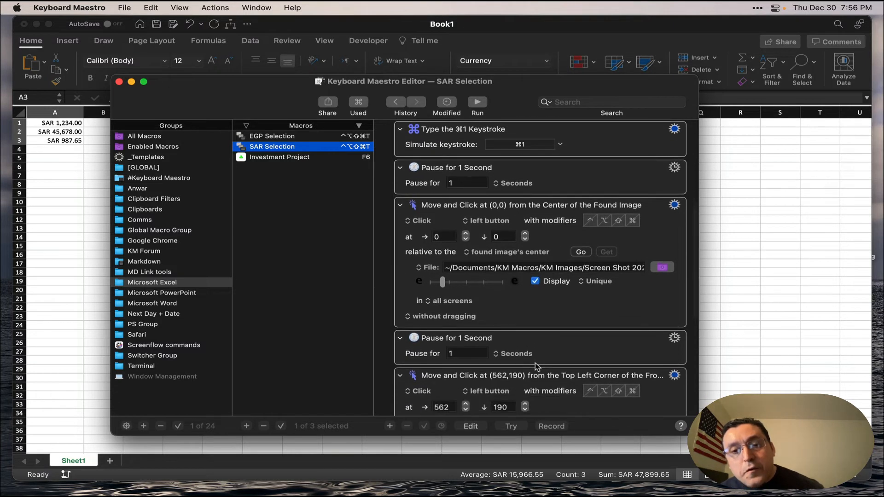
pyautogui.scroll(-1, 536, 366)
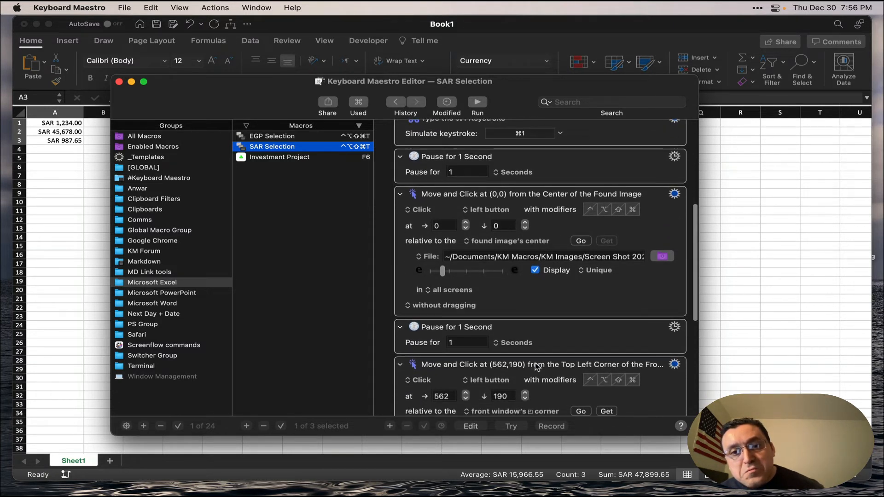
pyautogui.scroll(-1, 537, 367)
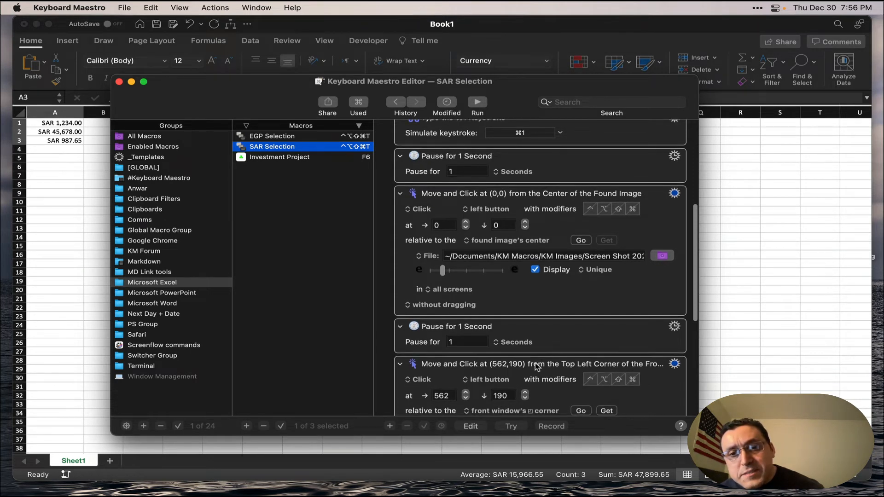
pyautogui.scroll(-2, 537, 367)
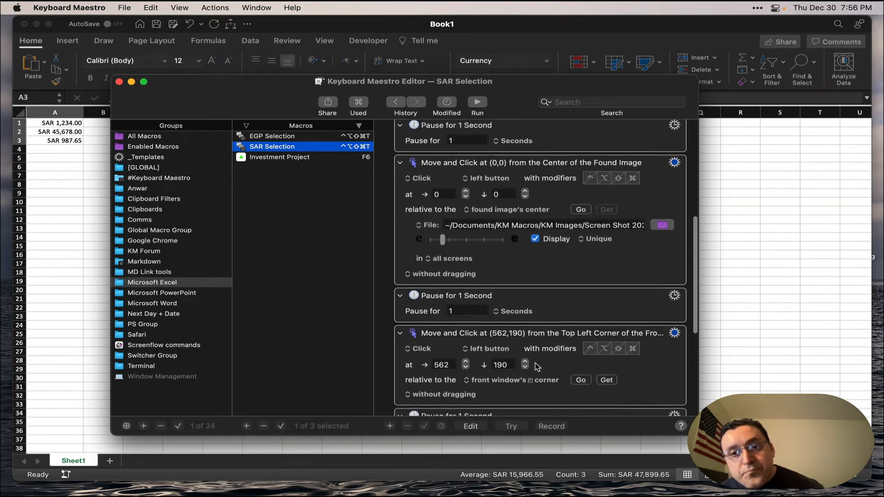
# Examine the remaining macro actions, from the window-corner click to the text insertion and Return keystrokes, and leave the macro's edit mode.
pyautogui.scroll(1, 538, 367)
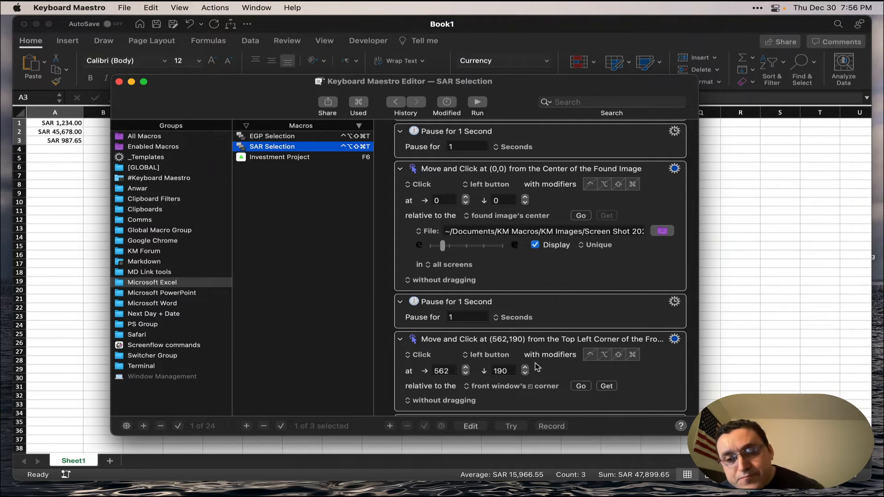
pyautogui.scroll(-3, 536, 367)
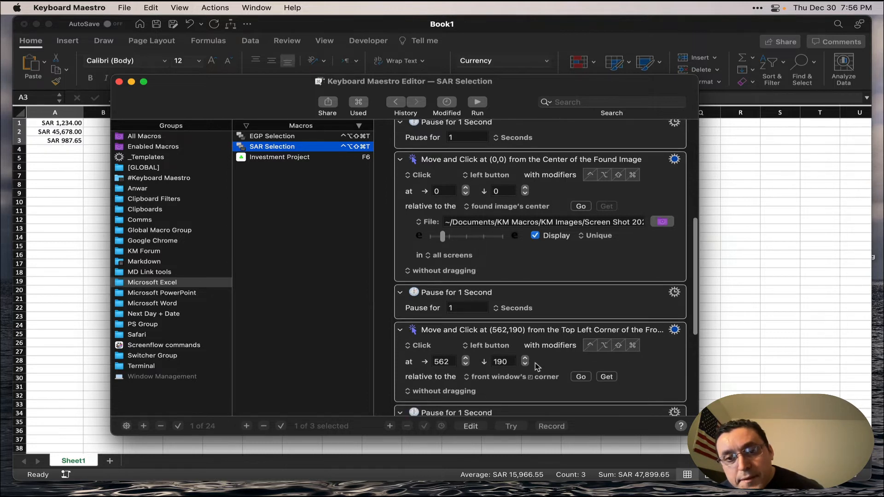
pyautogui.scroll(-2, 536, 366)
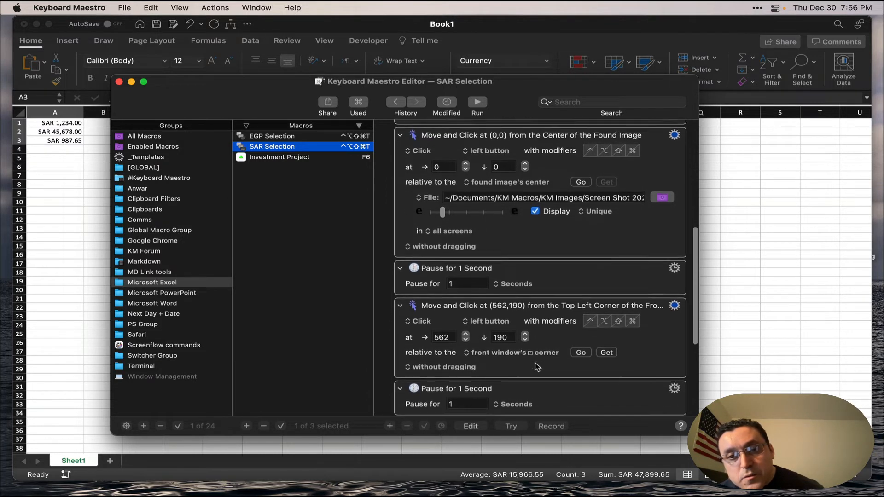
pyautogui.scroll(-2, 537, 367)
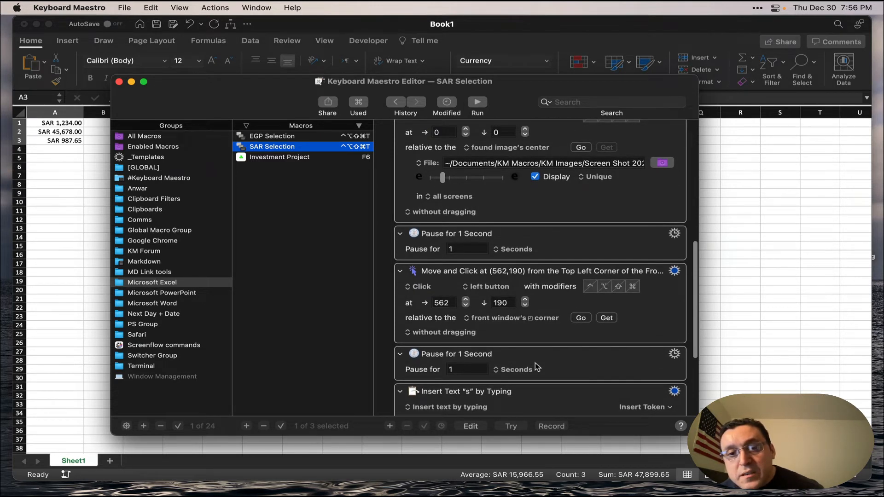
pyautogui.scroll(-1, 537, 367)
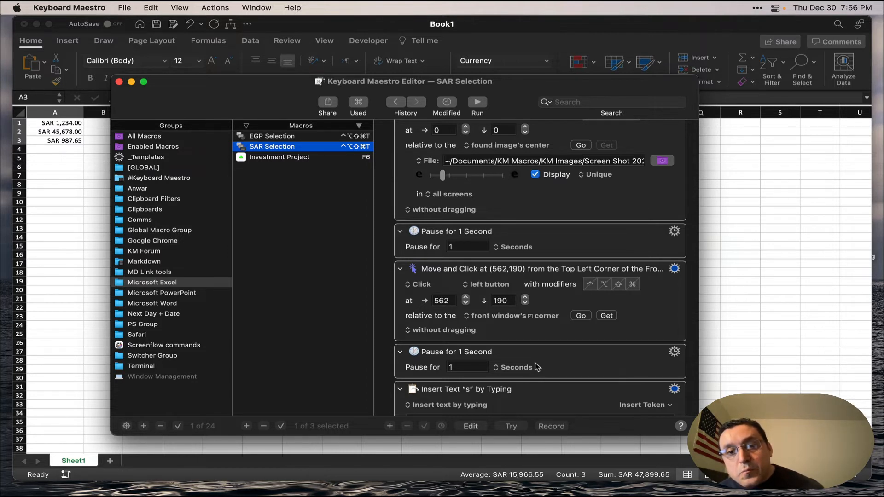
pyautogui.scroll(-2, 537, 367)
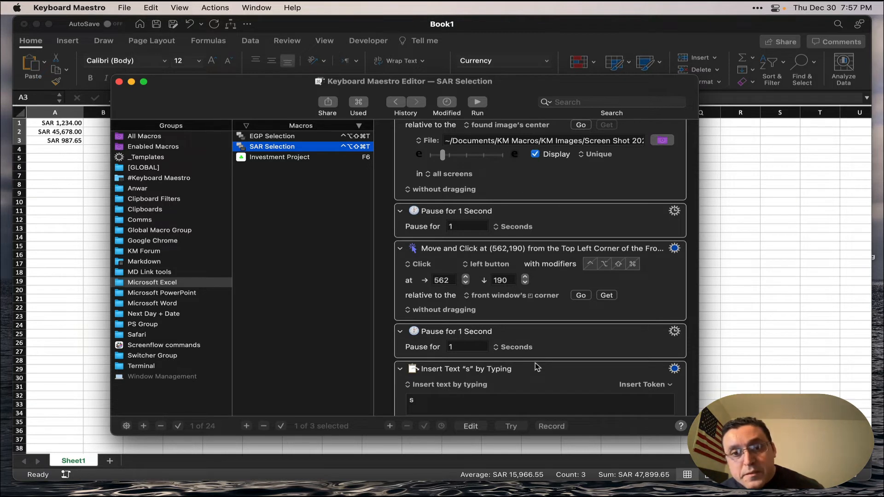
pyautogui.scroll(-5, 536, 367)
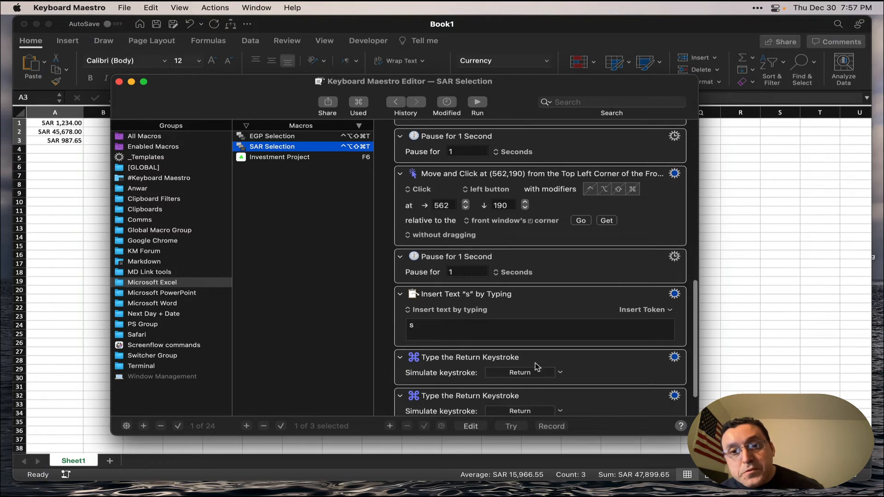
pyautogui.scroll(1, 536, 367)
pyautogui.scroll(1, 536, 366)
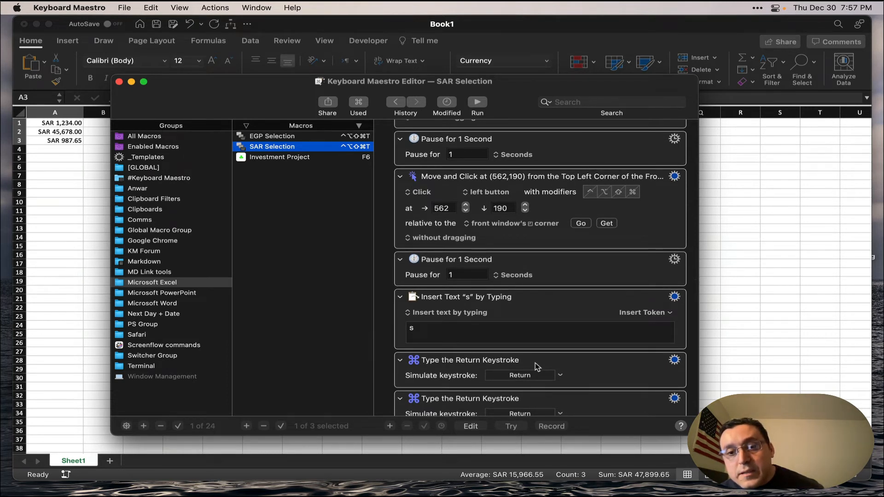
pyautogui.scroll(-3, 537, 367)
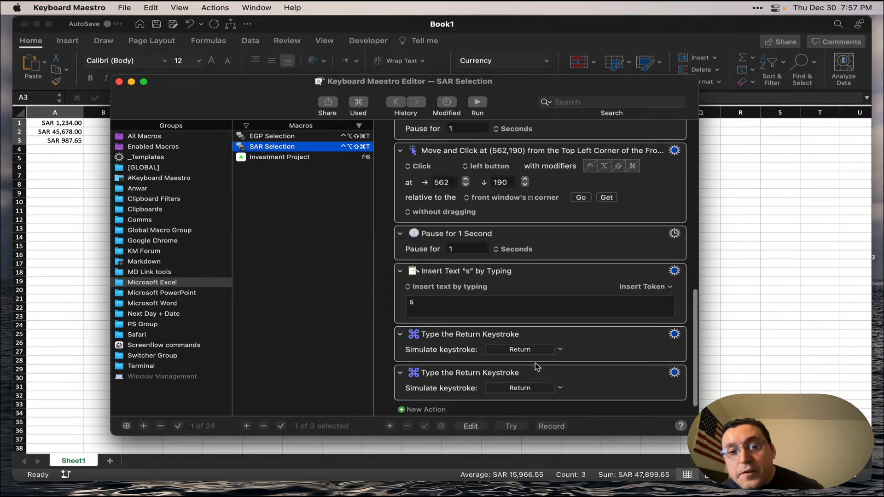
pyautogui.scroll(1, 537, 366)
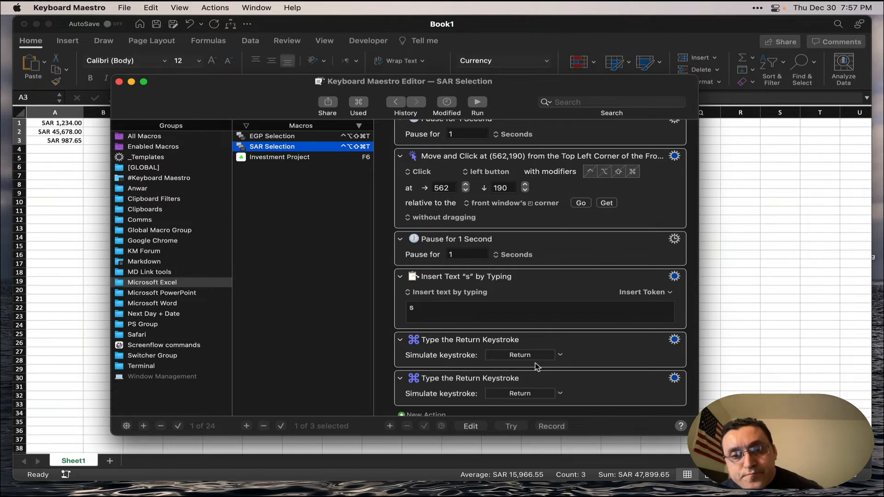
pyautogui.click(468, 428)
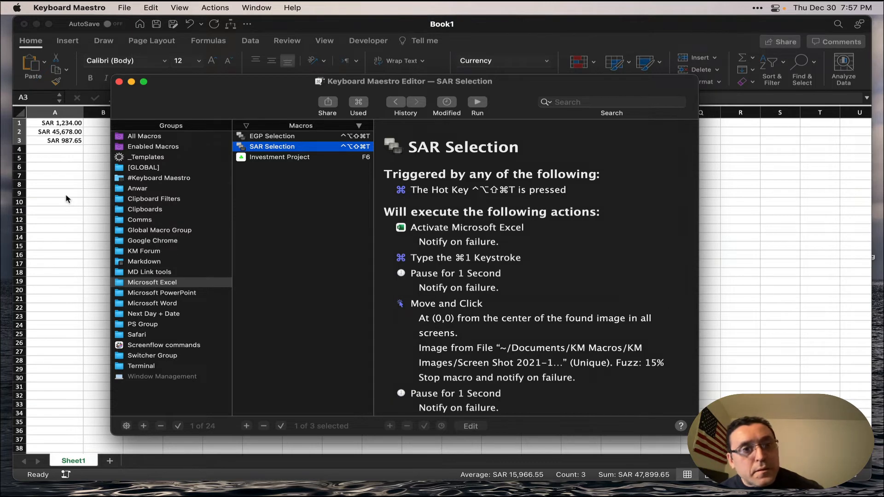
# Switch to the Book1 workbook in Excel and select cell A5.
pyautogui.press('ctrl+alt+shift+super+t')
pyautogui.click(62, 160)
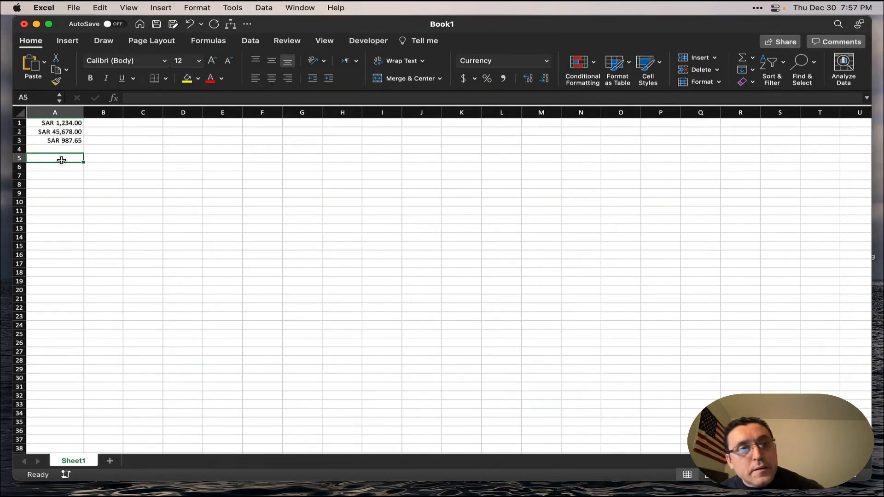
pyautogui.write('4')
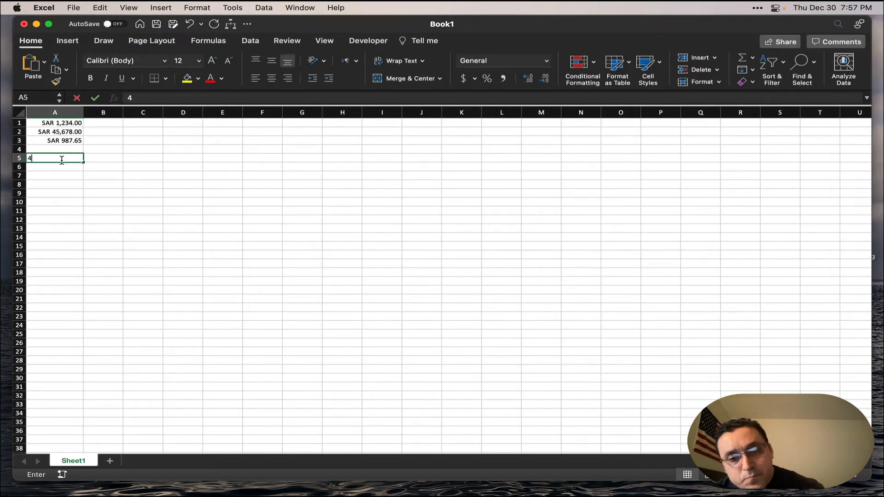
pyautogui.write(',567')
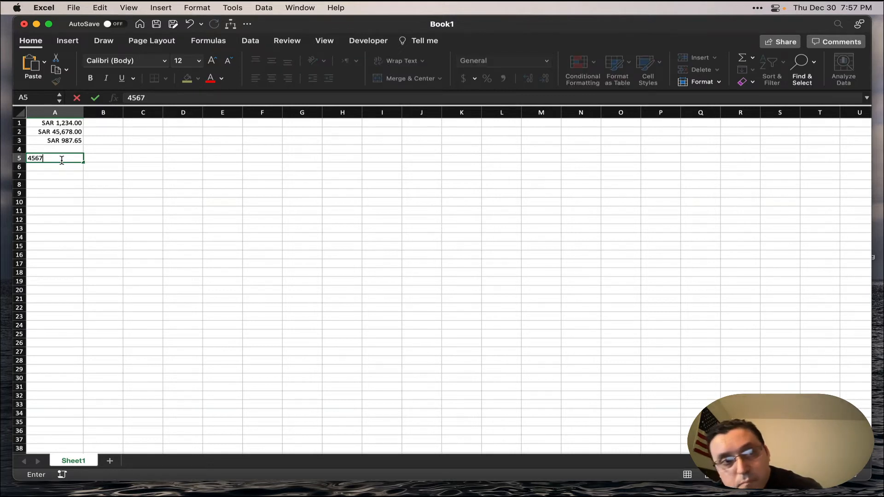
pyautogui.press('Return')
pyautogui.click(62, 160)
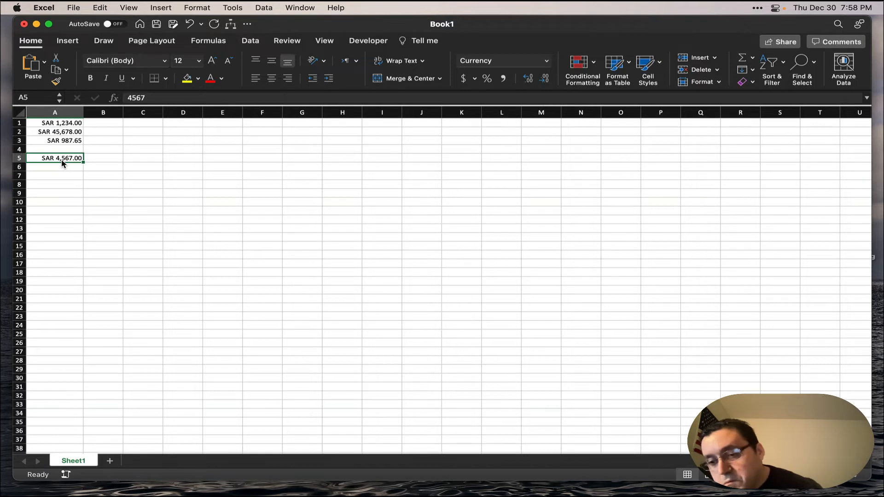
pyautogui.press('Delete')
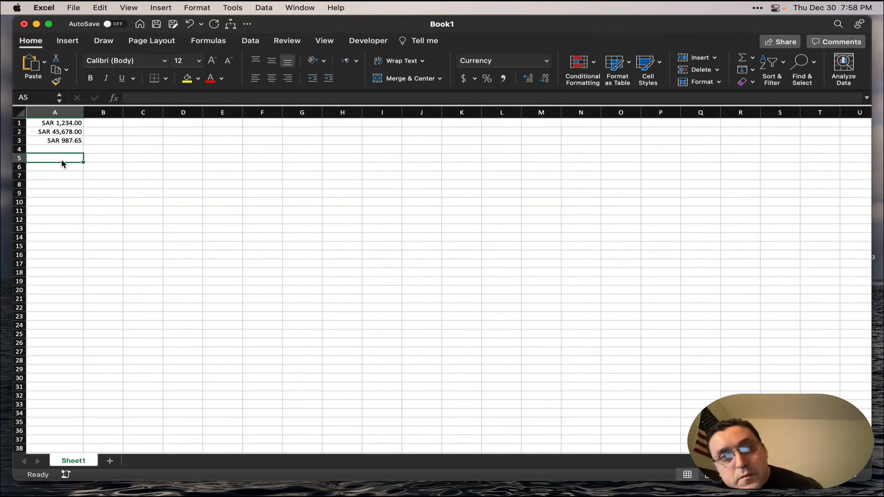
# Enter 4567 in cell C1 and 56789 in cell C2.
pyautogui.press('Right')
pyautogui.press('Right')
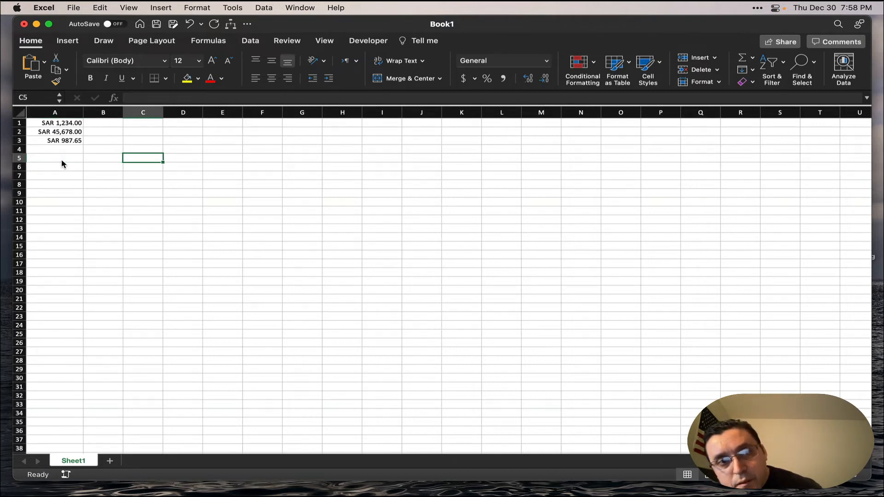
pyautogui.press('Up')
pyautogui.press('Up')
pyautogui.press('Up')
pyautogui.press('Up')
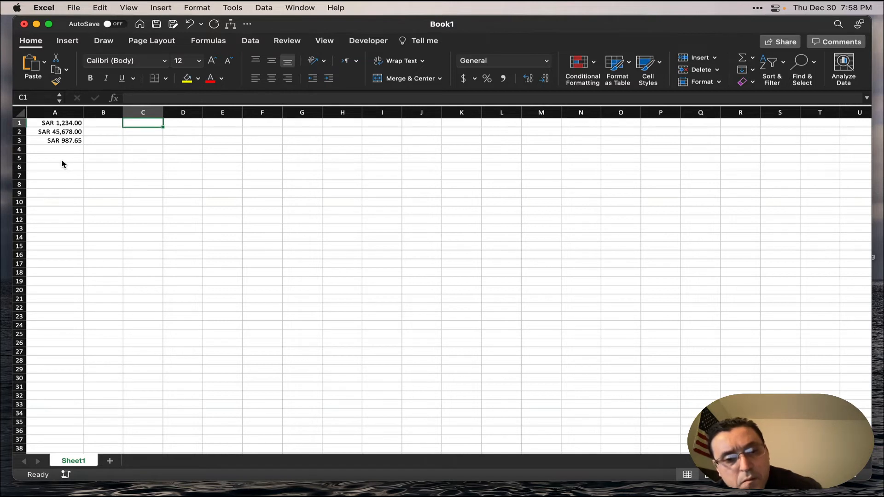
pyautogui.write('4567')
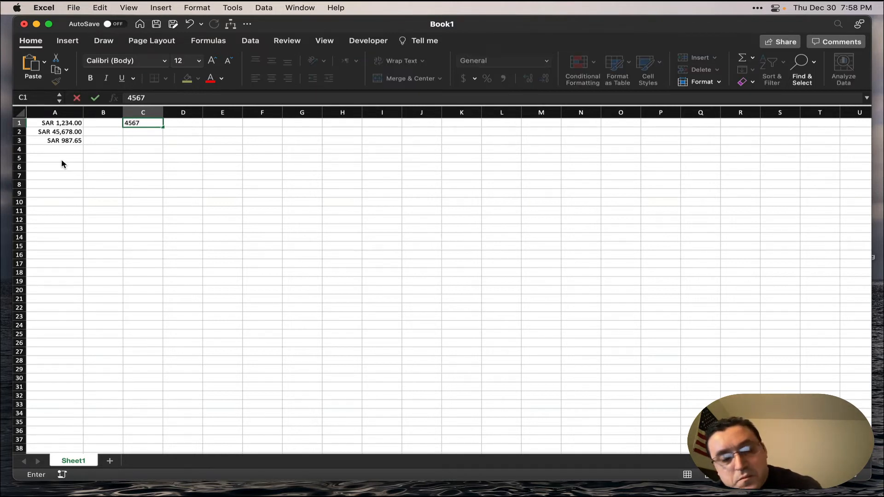
pyautogui.press('Return')
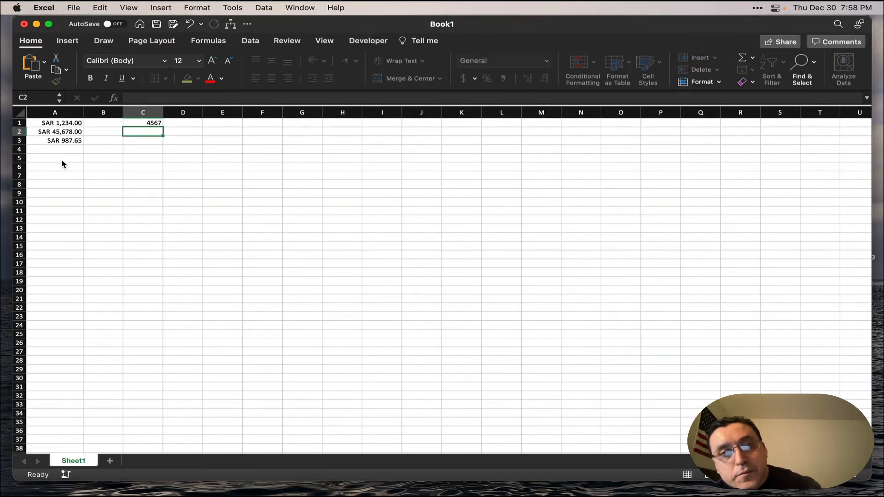
pyautogui.write('56')
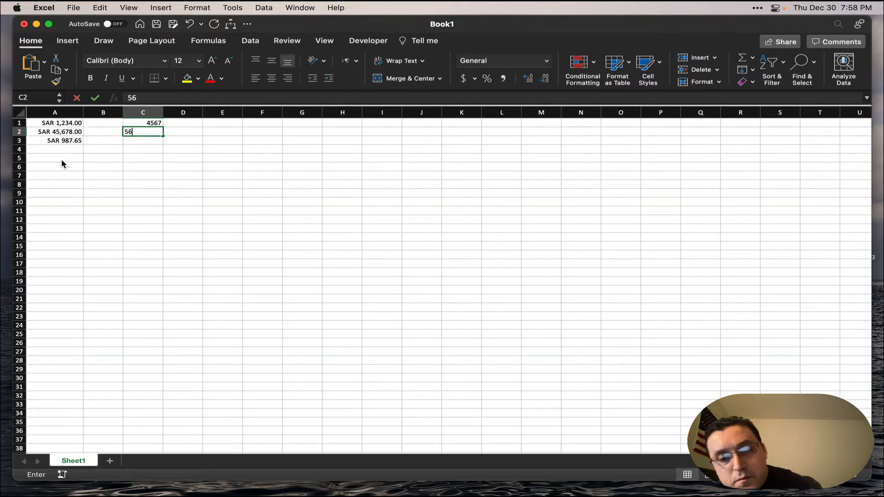
pyautogui.write('789')
pyautogui.press('Return')
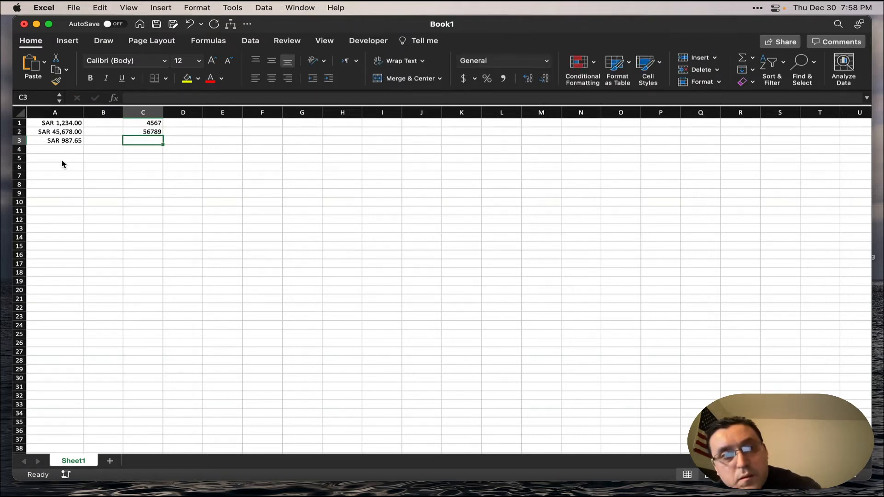
# Enter 2356.23 in cell C3 and 54345 in cell C4.
pyautogui.write('23')
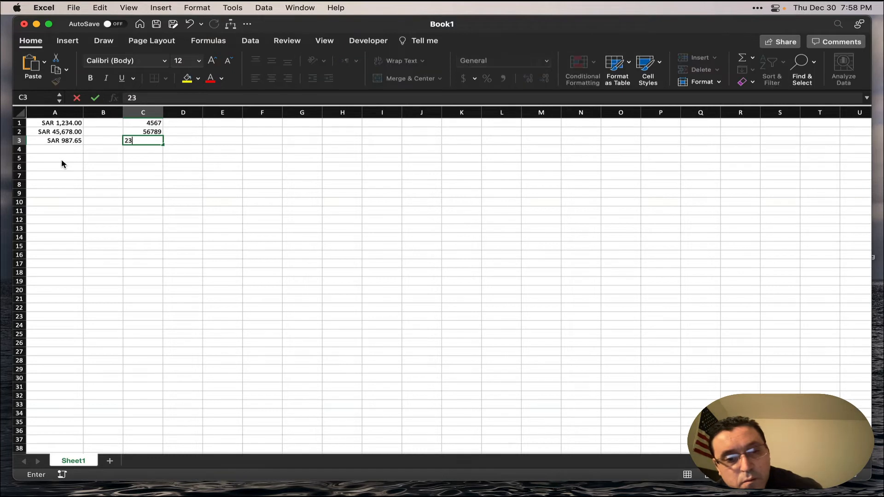
pyautogui.write('56.')
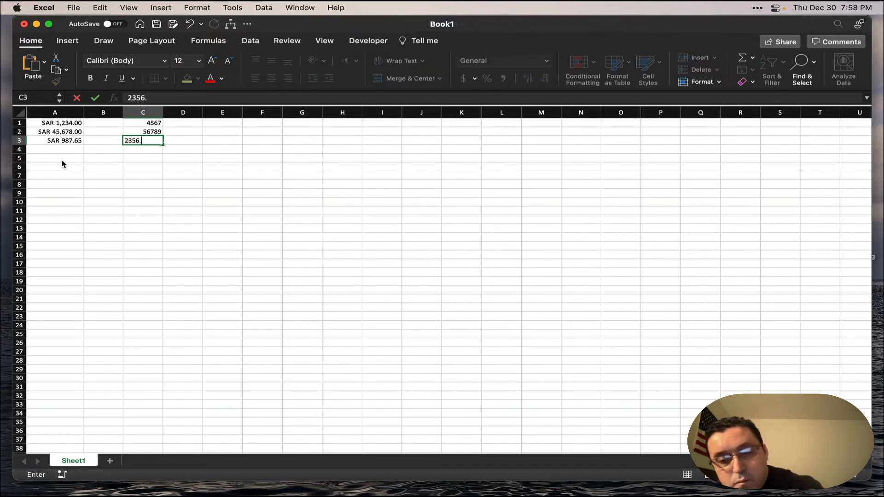
pyautogui.write('23')
pyautogui.press('Return')
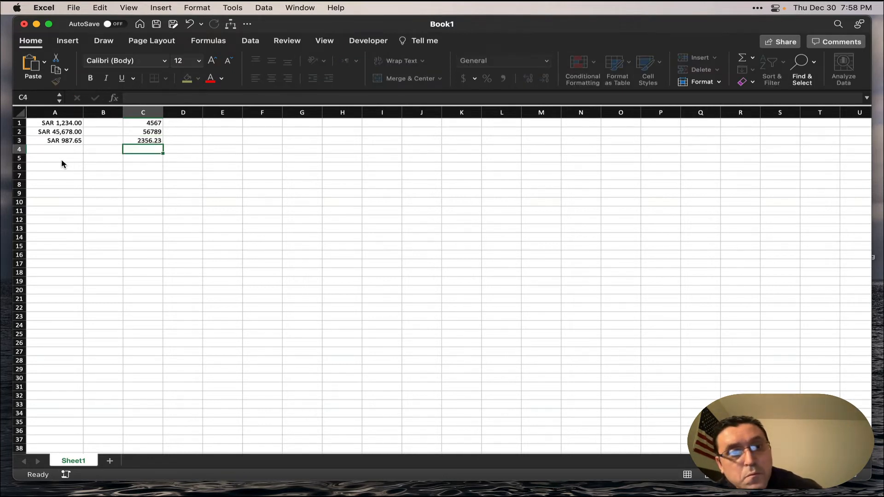
pyautogui.write('54345')
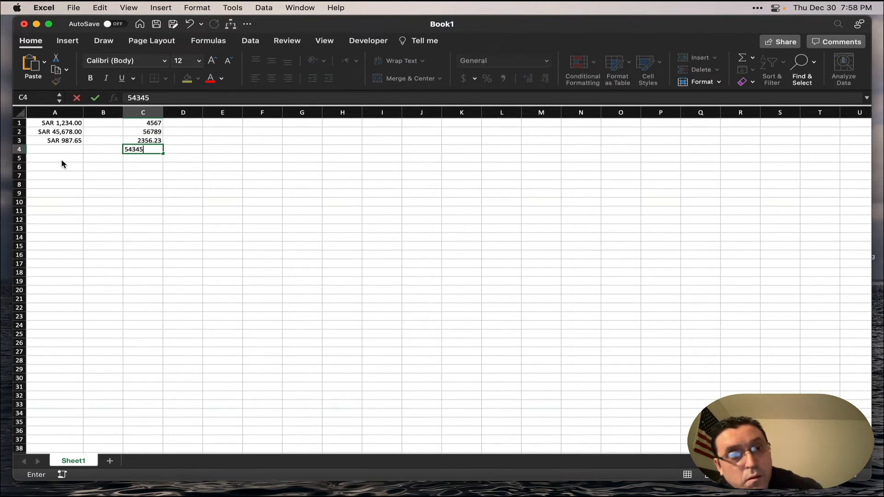
pyautogui.press('Return')
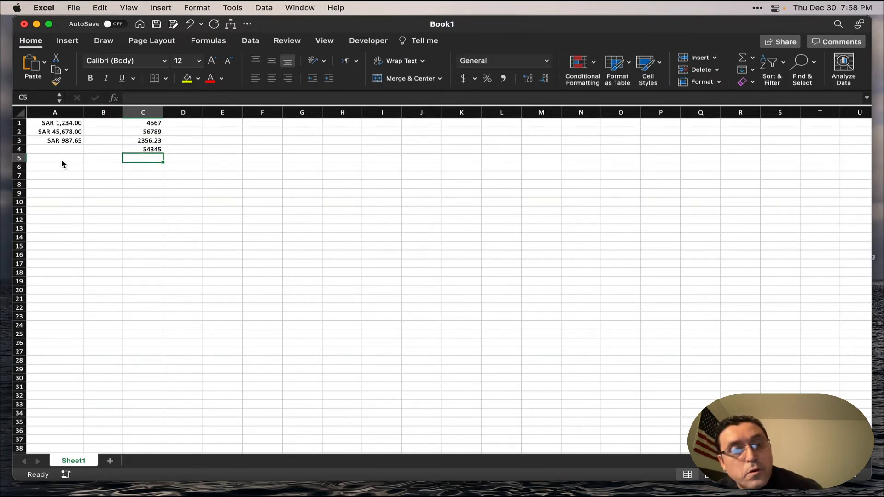
# Select cells C1:C4 and run the EGP Selection macro to format them as EGP currency.
pyautogui.press('Up')
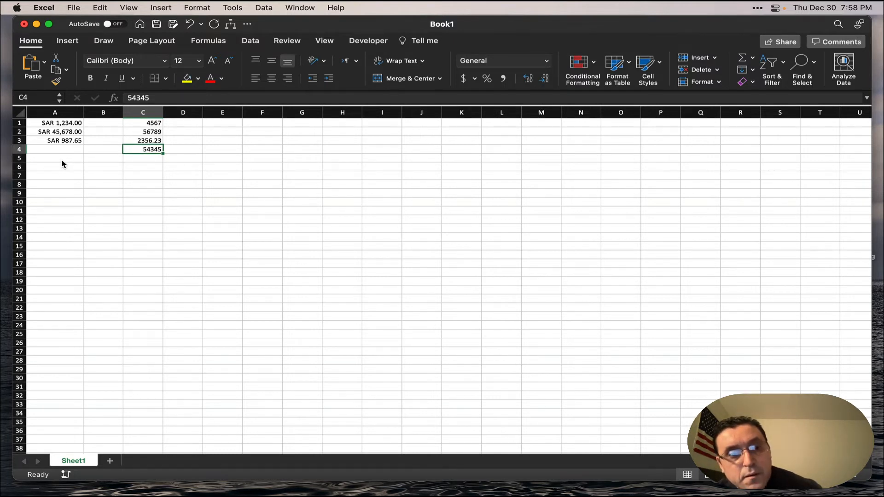
pyautogui.hotkey('shift', 'Up')
pyautogui.hotkey('shift', 'Up')
pyautogui.hotkey('shift', 'Up')
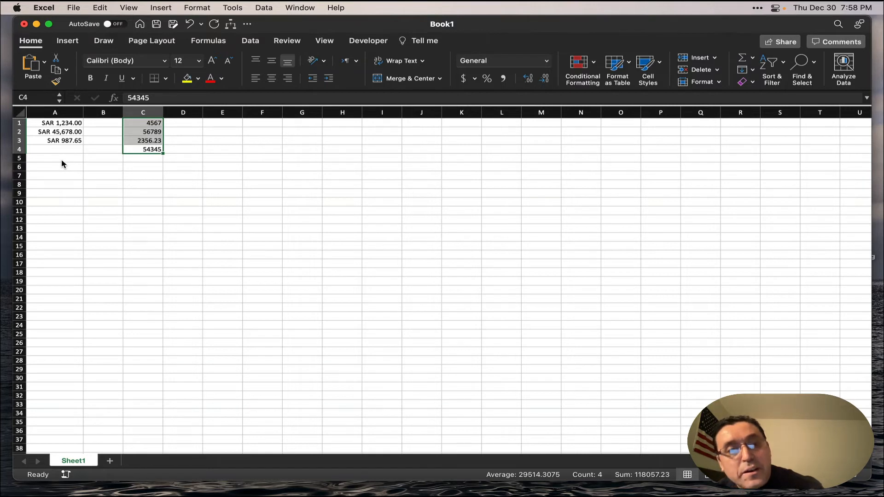
pyautogui.press('ctrl+alt+shift+super+t')
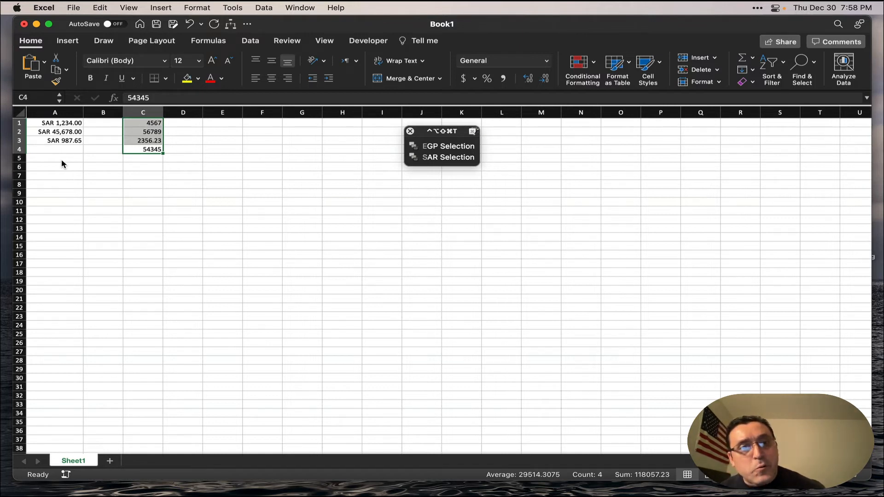
pyautogui.press('e')
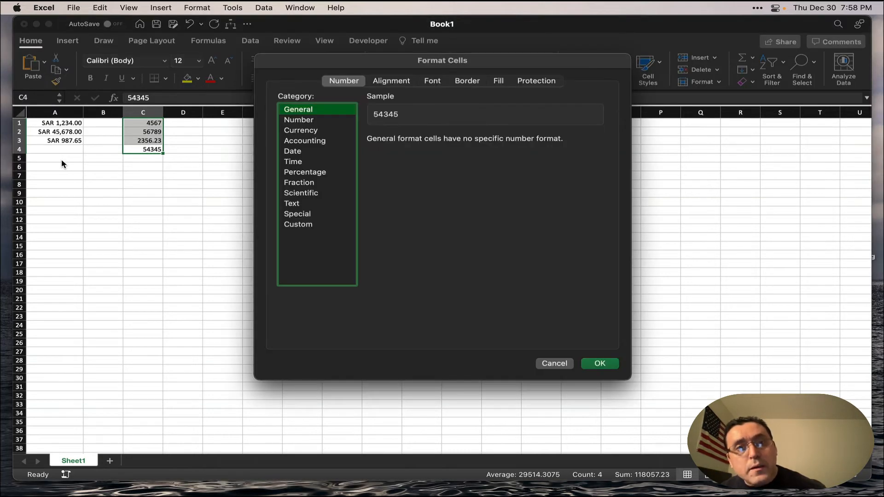
pyautogui.press('Down')
pyautogui.press('Down')
pyautogui.click(598, 157)
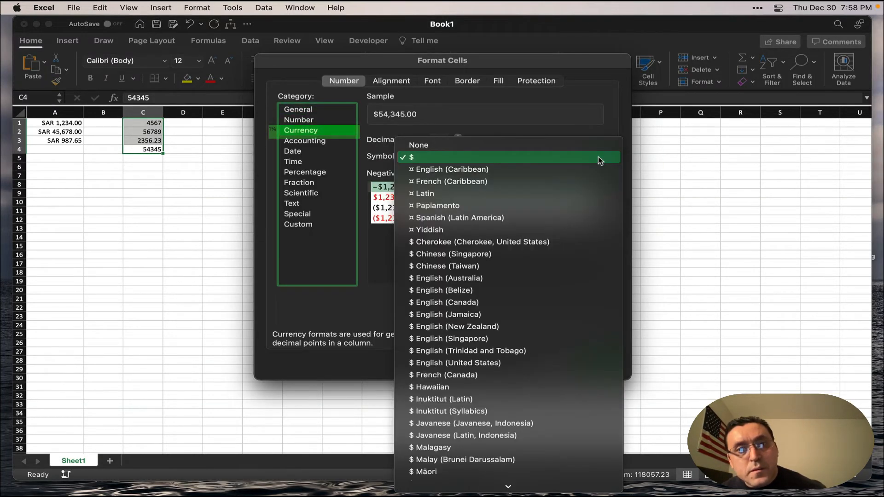
pyautogui.write('EGP')
pyautogui.press('Return')
pyautogui.press('Return')
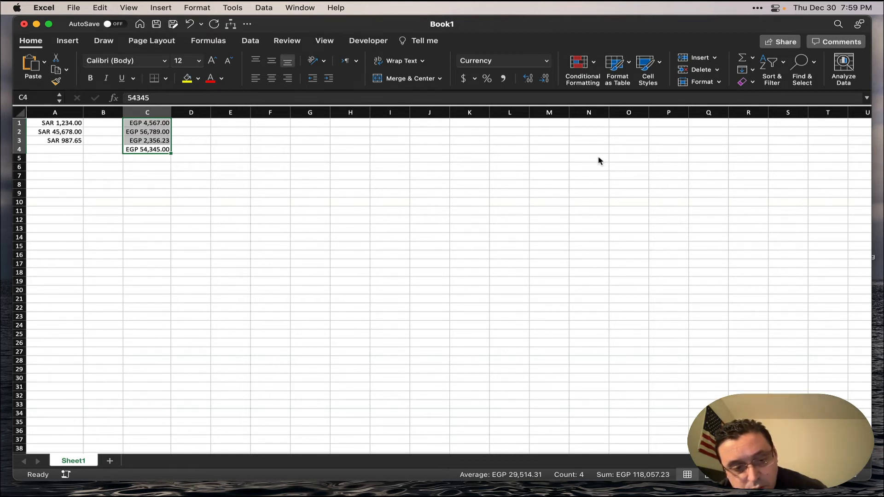
# Switch to Keyboard Maestro and open the EGP Selection macro in edit mode.
pyautogui.press('super+Tab')
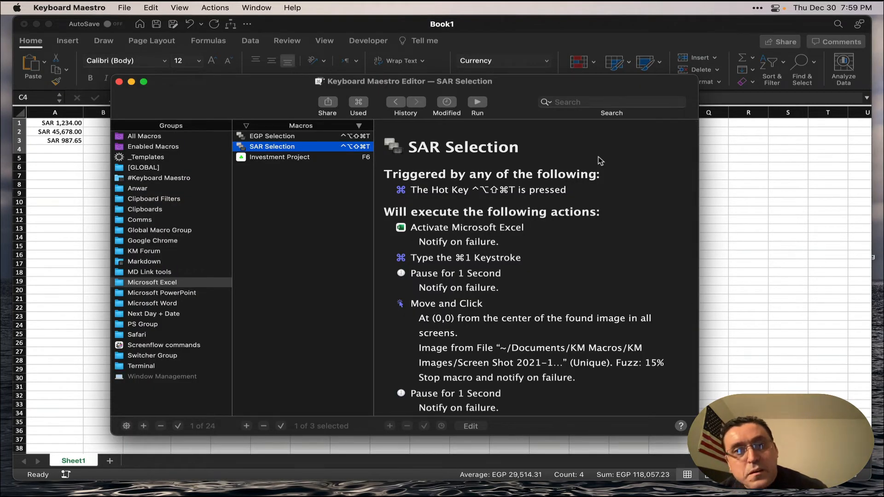
pyautogui.click(290, 139)
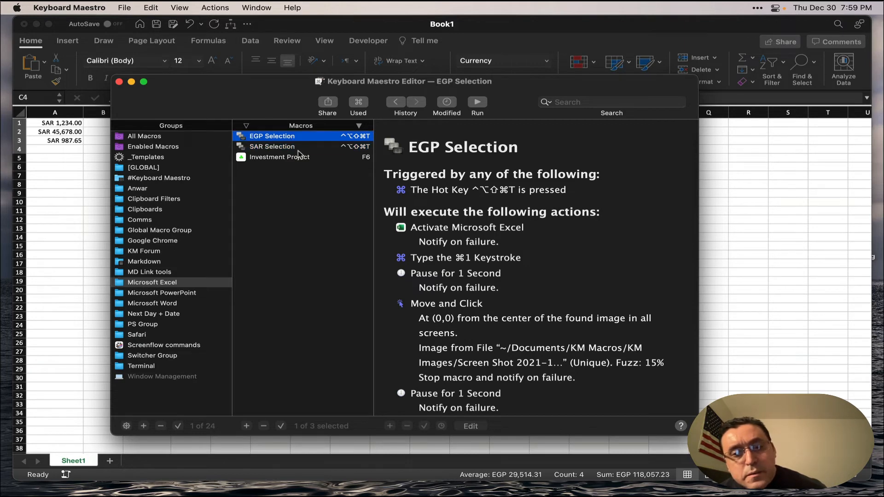
pyautogui.click(465, 427)
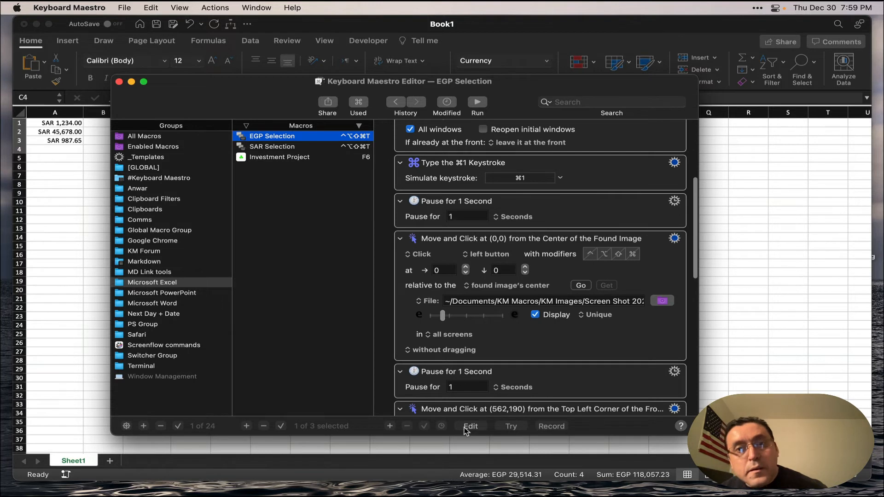
# Examine the EGP Selection macro's hot key trigger and first actions, from activating Microsoft Excel through the ⌘1 keystroke to the found-image click.
pyautogui.scroll(3, 527, 276)
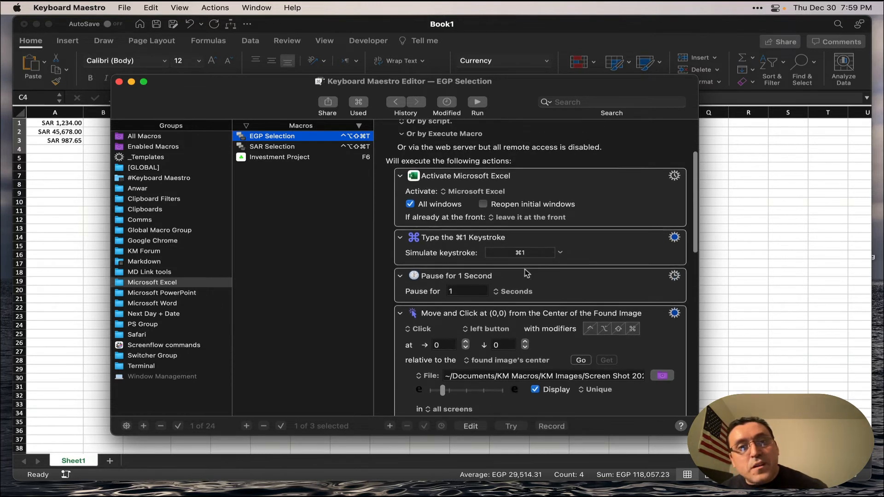
pyautogui.scroll(3, 527, 274)
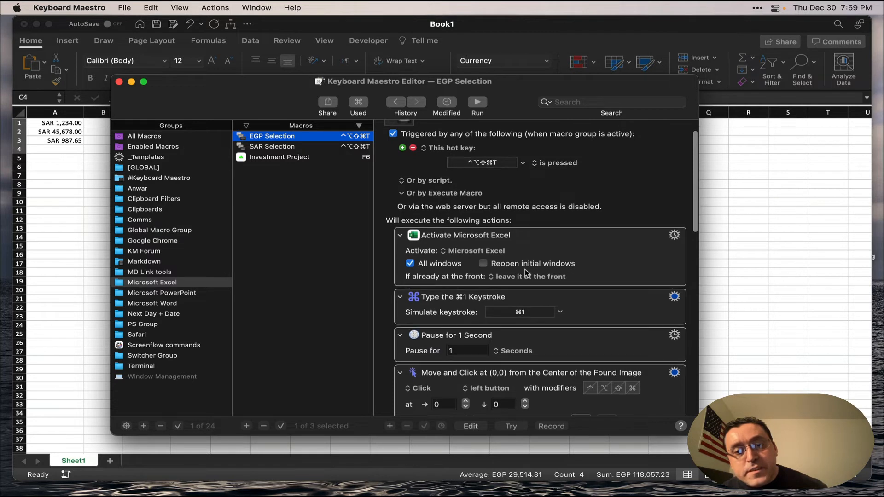
pyautogui.scroll(1, 526, 272)
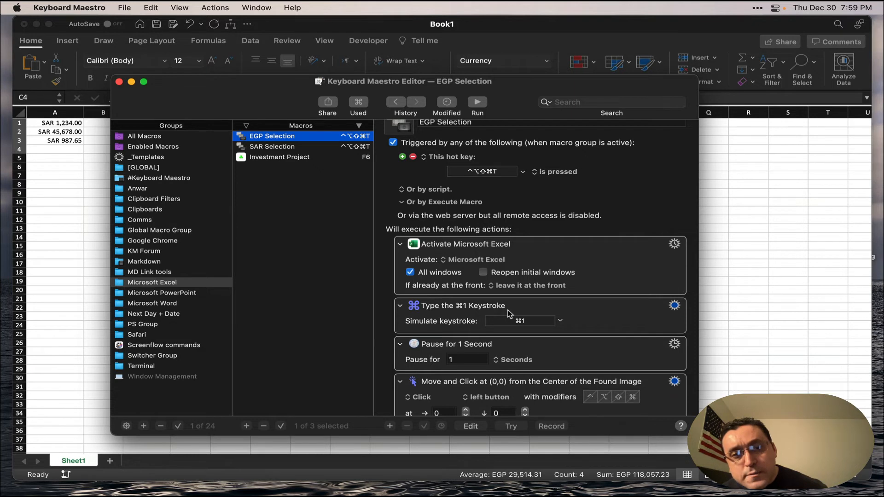
pyautogui.scroll(-2, 510, 314)
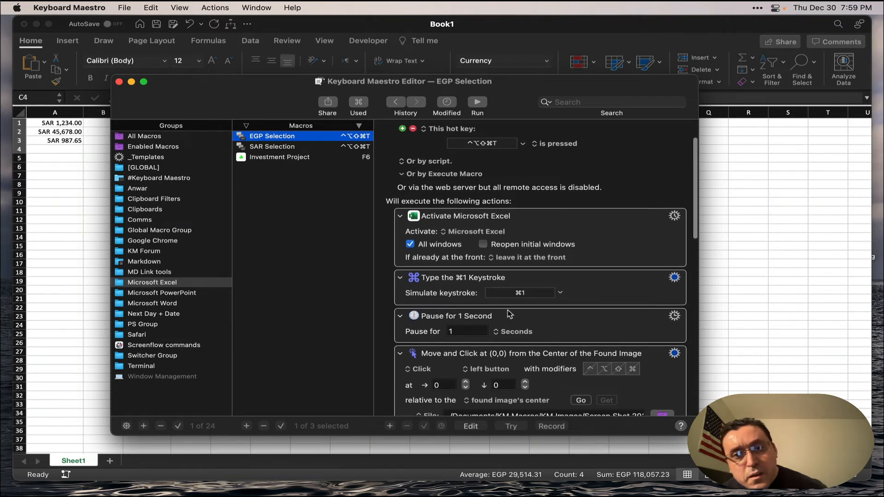
pyautogui.scroll(-1, 509, 314)
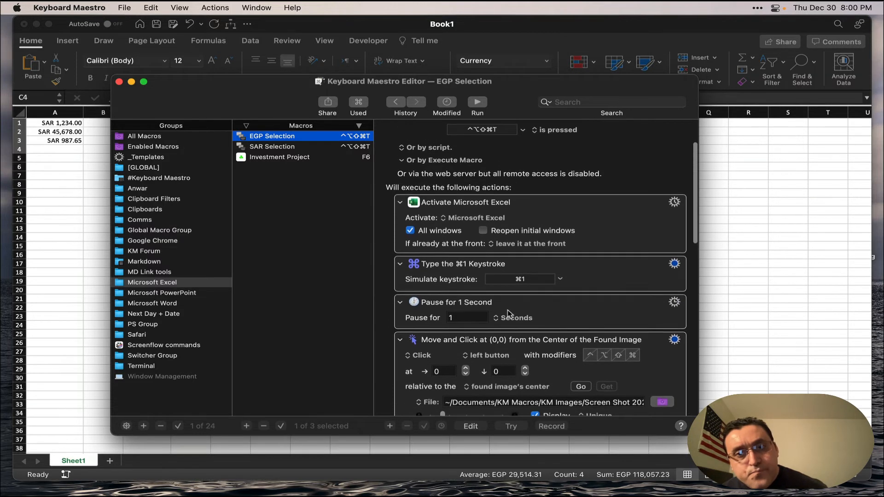
pyautogui.scroll(-2, 507, 313)
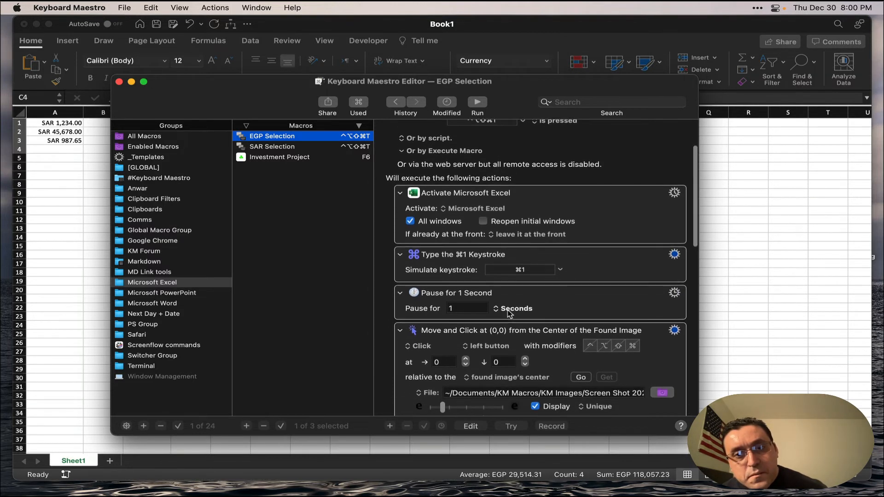
pyautogui.scroll(-2, 508, 313)
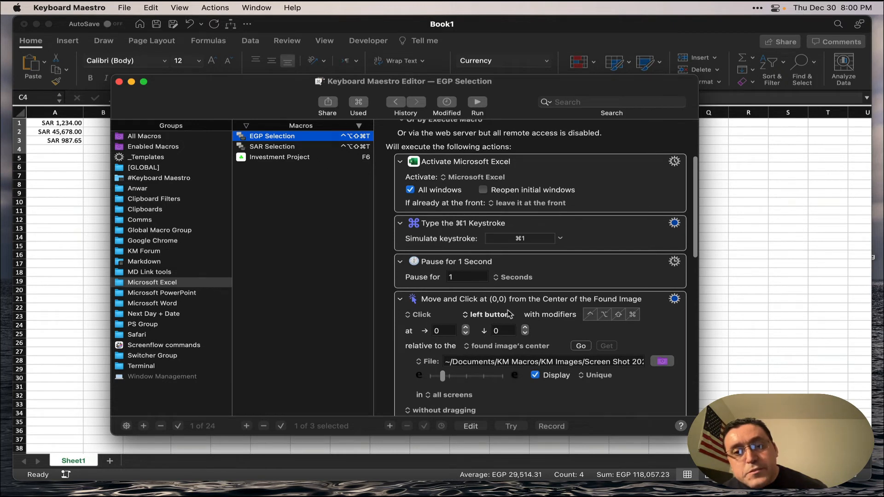
pyautogui.scroll(1, 508, 314)
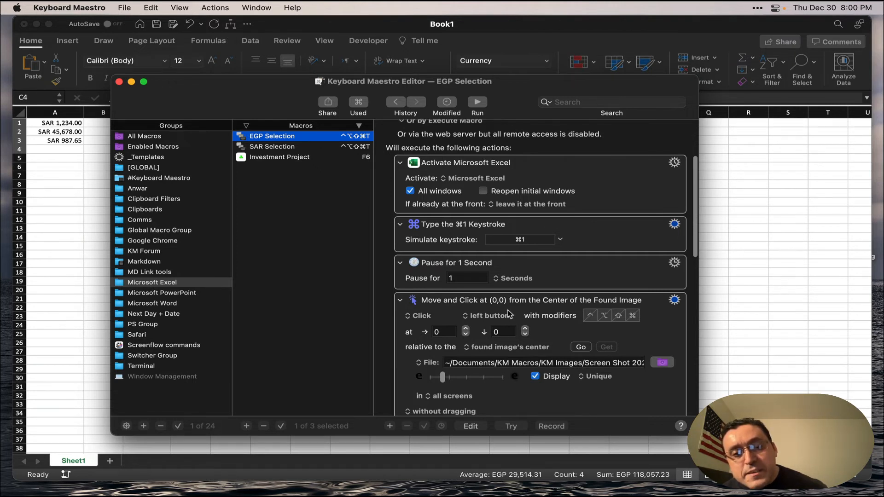
pyautogui.scroll(-3, 508, 314)
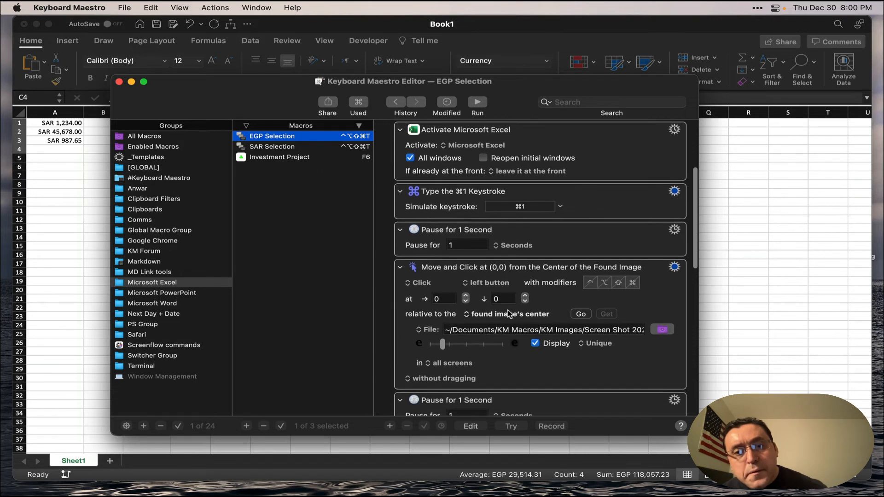
pyautogui.scroll(-3, 508, 313)
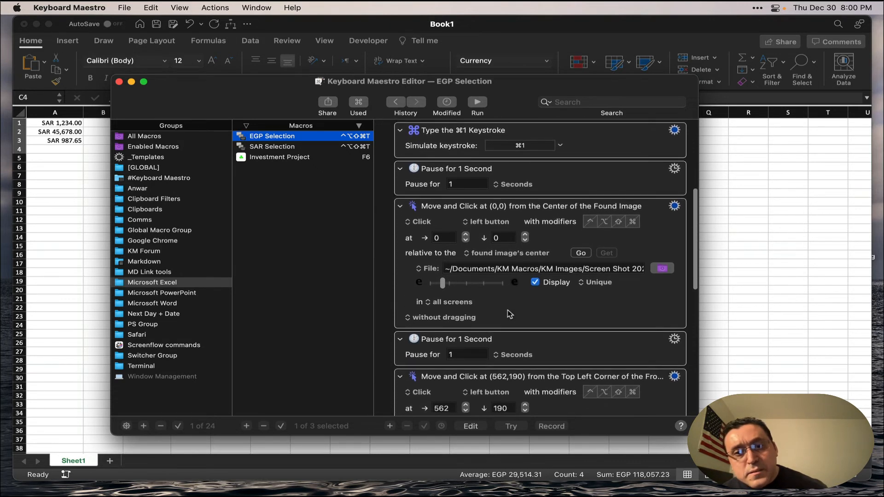
# Examine the EGP Selection macro's middle actions, from the found-image click through the click at (562,190) to the text insertion of "e".
pyautogui.scroll(-2, 509, 314)
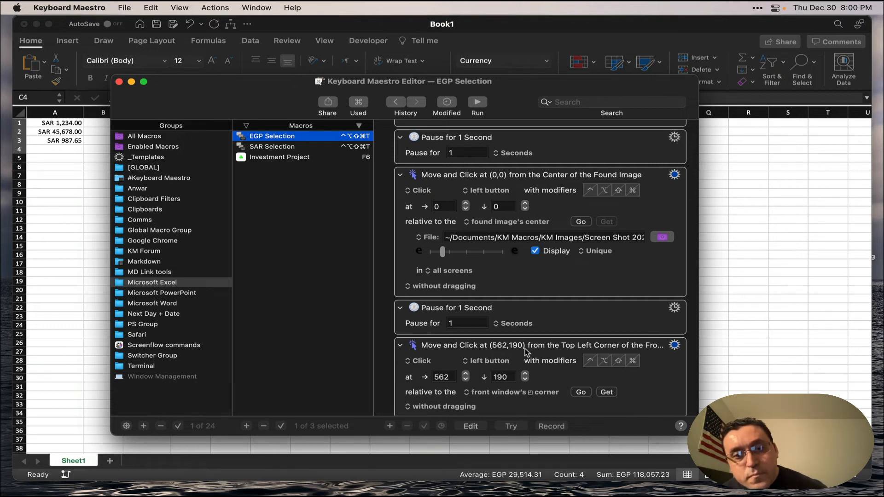
pyautogui.scroll(-2, 527, 352)
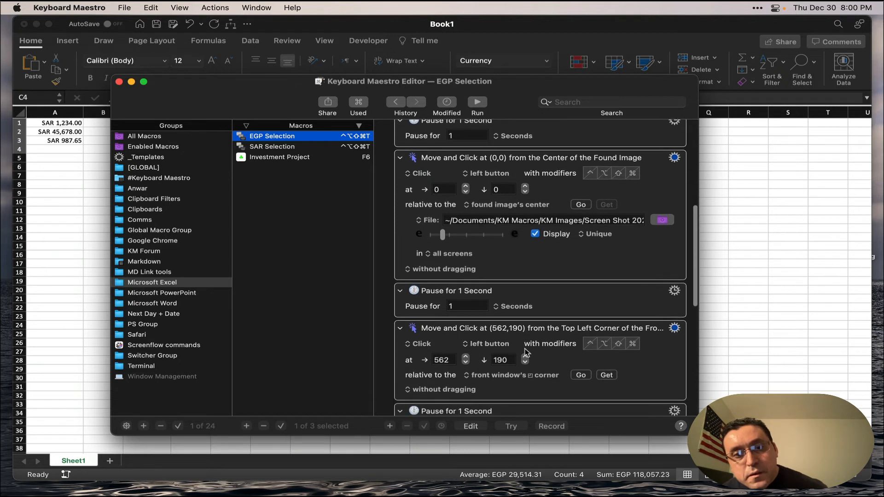
pyautogui.scroll(1, 528, 352)
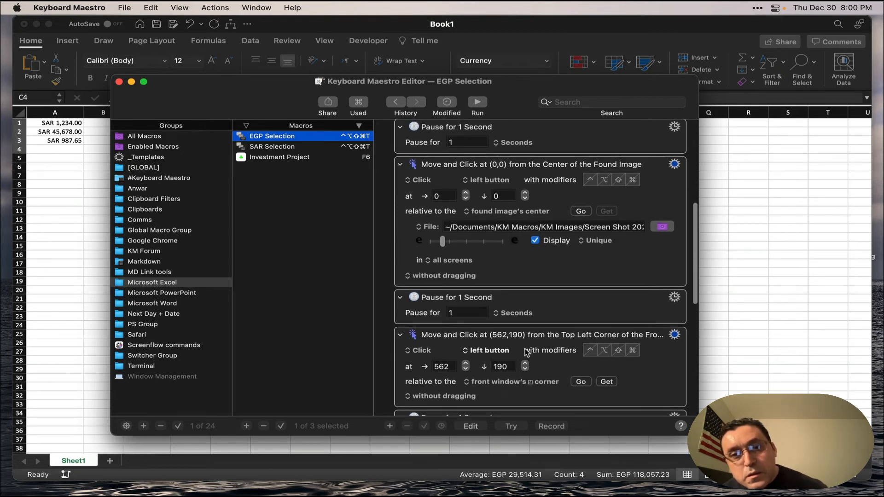
pyautogui.scroll(-1, 527, 352)
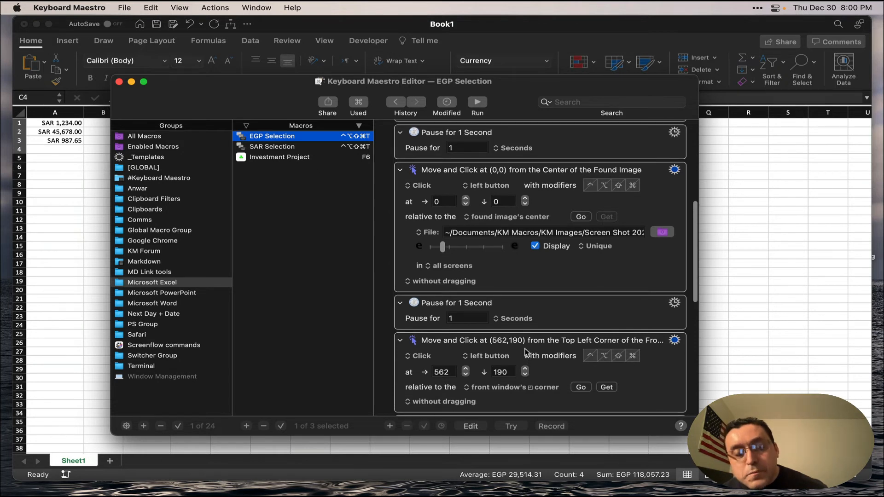
pyautogui.scroll(-4, 526, 352)
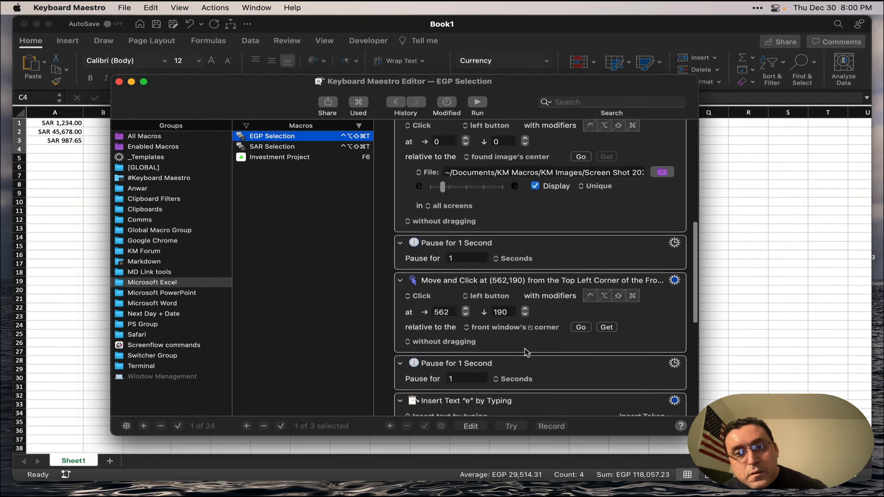
pyautogui.scroll(-2, 527, 352)
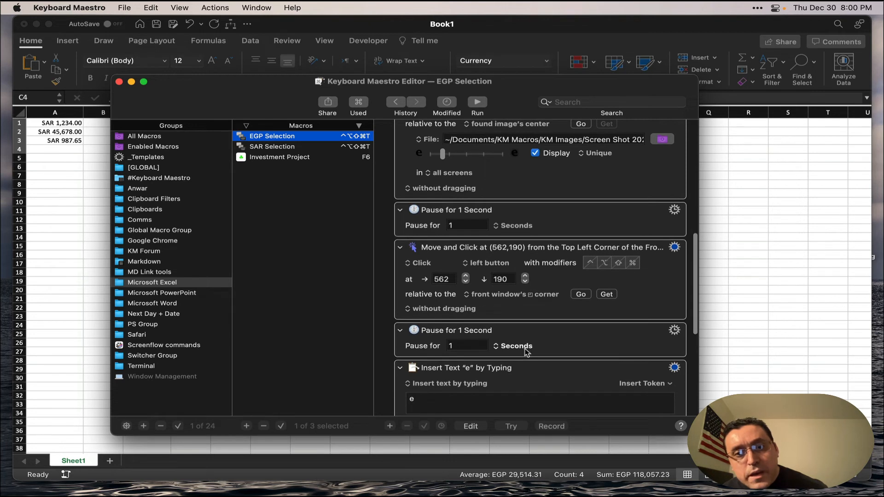
pyautogui.scroll(-3, 527, 352)
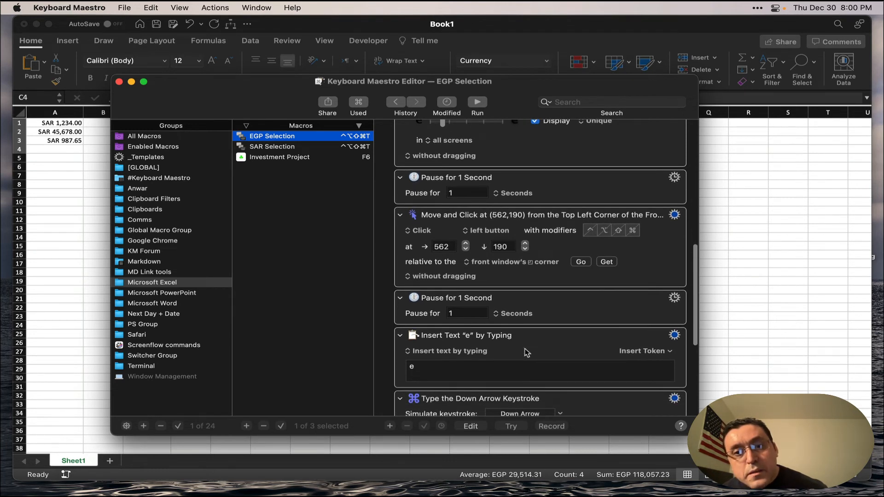
pyautogui.scroll(-1, 528, 353)
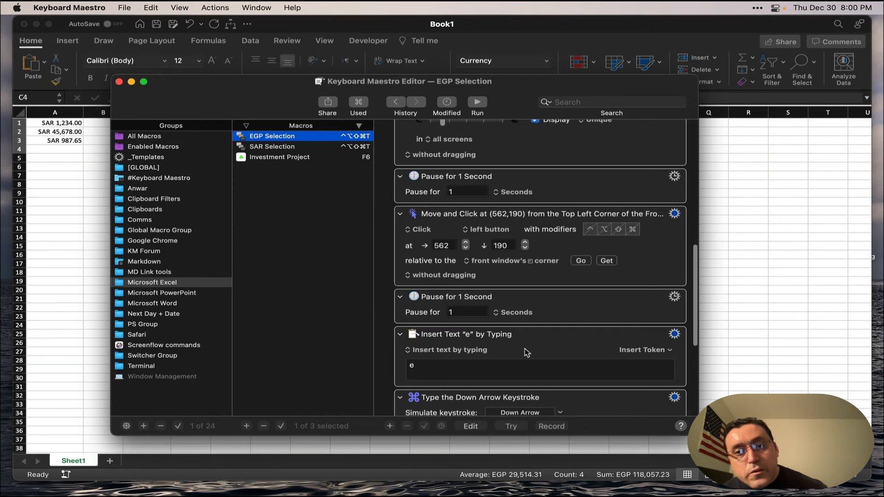
pyautogui.scroll(-2, 527, 353)
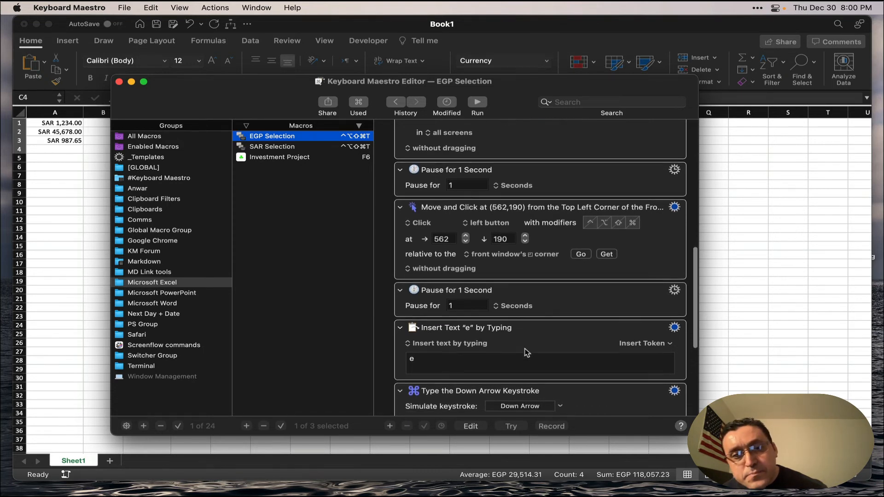
pyautogui.scroll(-1, 527, 353)
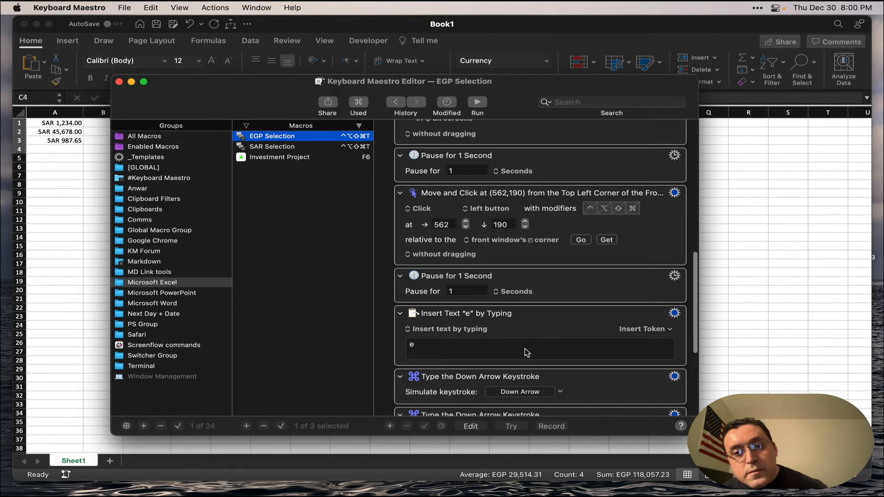
pyautogui.scroll(1, 527, 353)
pyautogui.scroll(1, 527, 353)
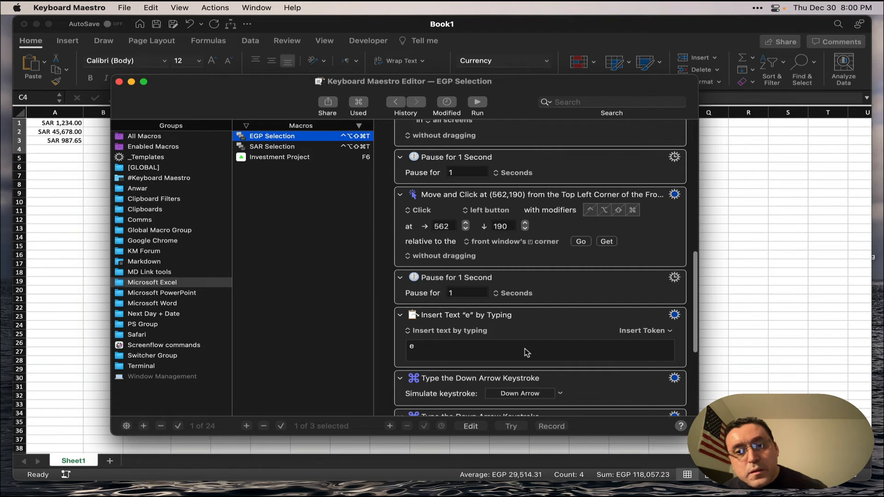
# Examine the EGP Selection macro's closing actions, covering the Down Arrow and Return keystrokes after the text insertion.
pyautogui.scroll(-3, 527, 352)
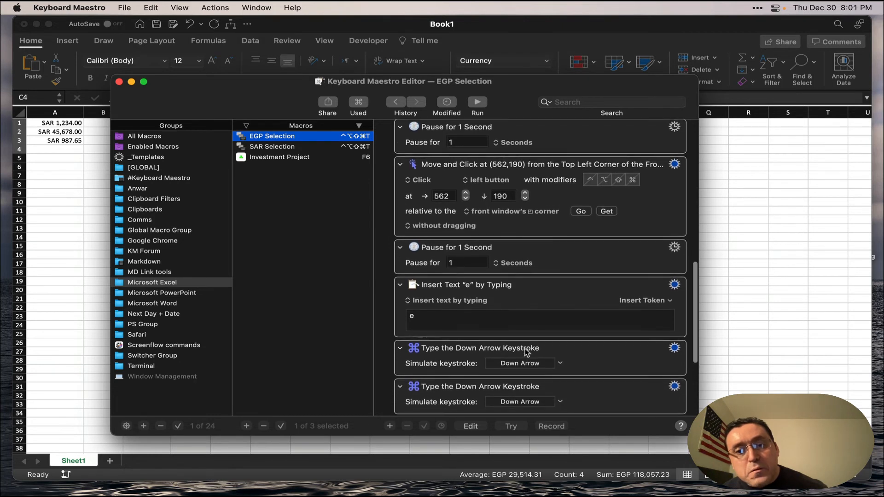
pyautogui.scroll(-3, 527, 353)
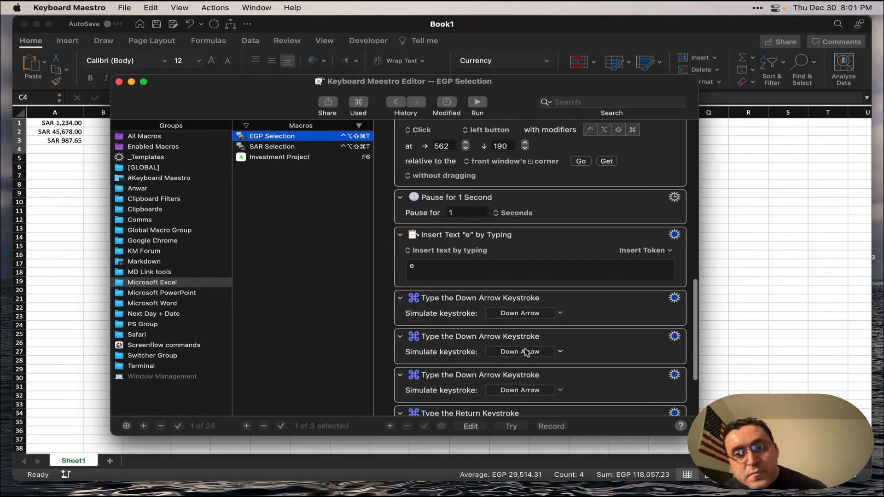
pyautogui.scroll(-3, 527, 352)
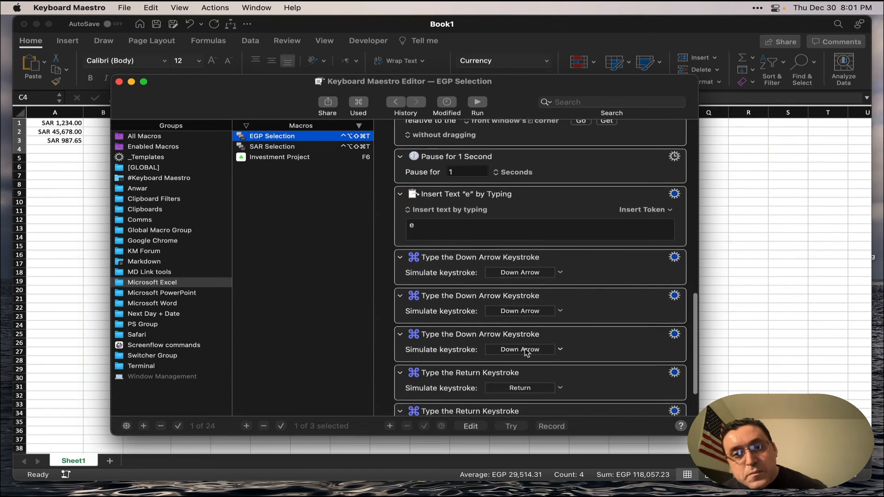
pyautogui.scroll(-1, 527, 353)
pyautogui.scroll(1, 527, 352)
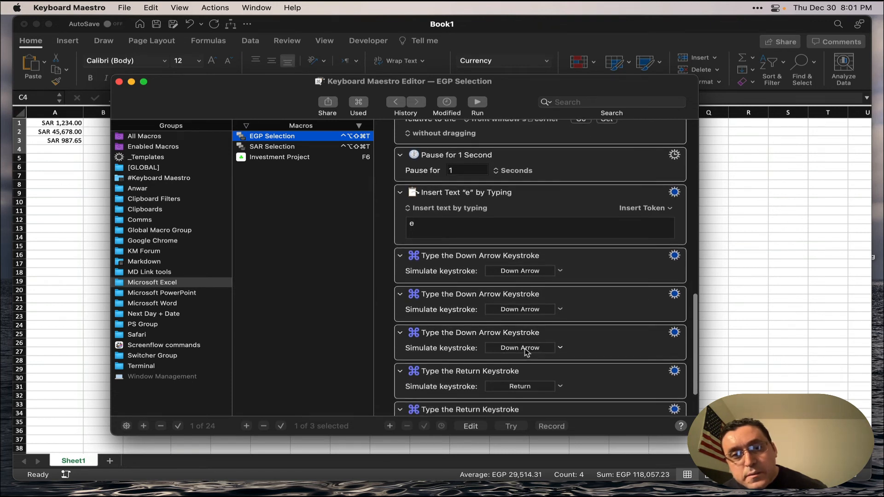
pyautogui.scroll(2, 526, 353)
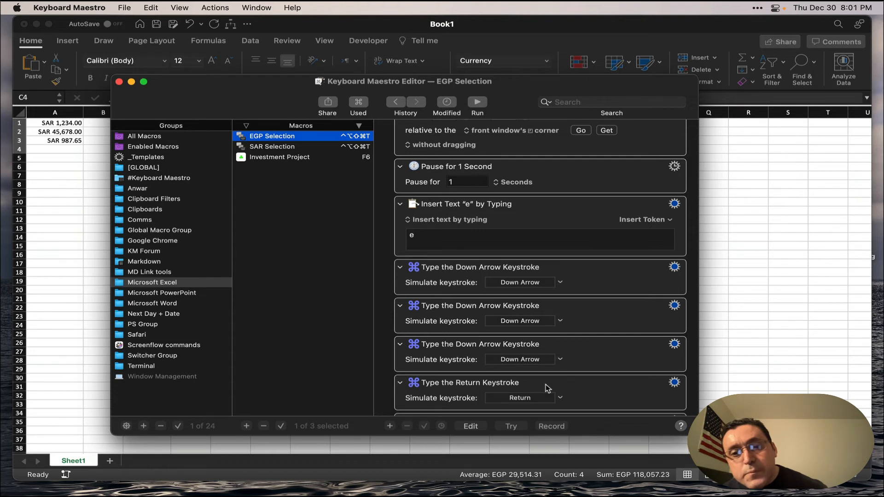
pyautogui.scroll(-5, 547, 388)
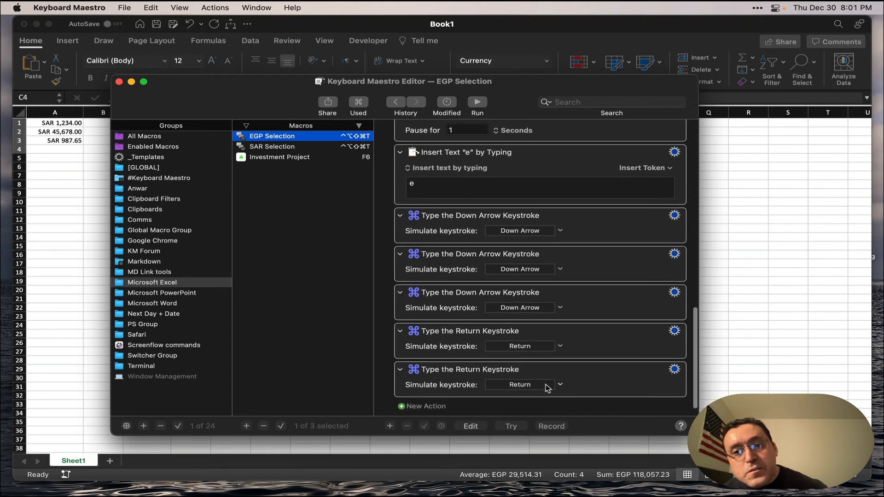
pyautogui.scroll(1, 547, 389)
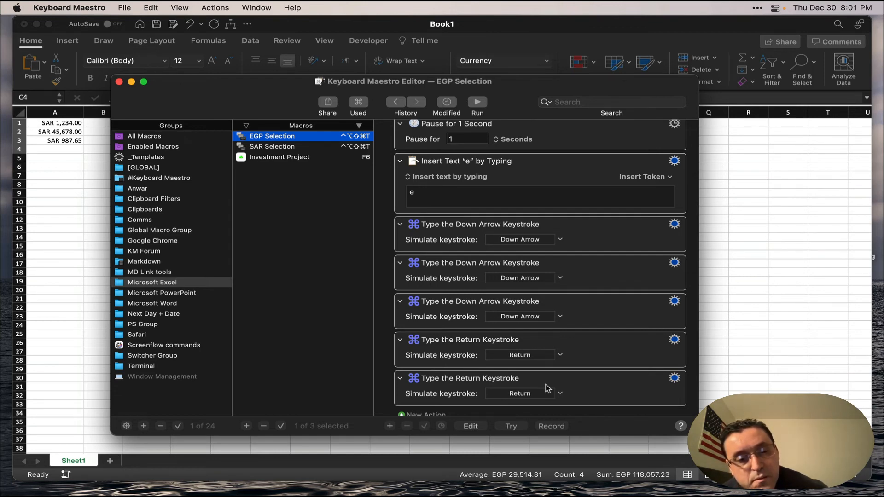
# Switch to Excel and enter 2345 in cell F15 and 34567 in cell F16.
pyautogui.press('super+Tab')
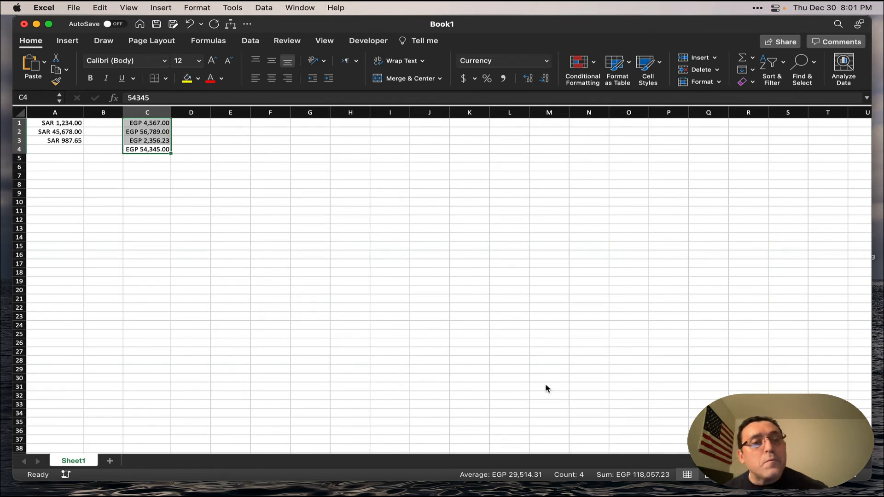
pyautogui.click(271, 244)
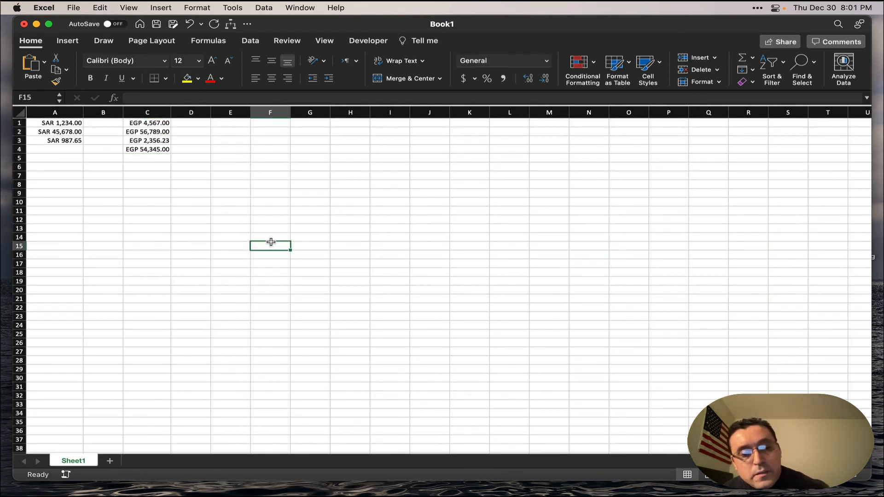
pyautogui.write('2345')
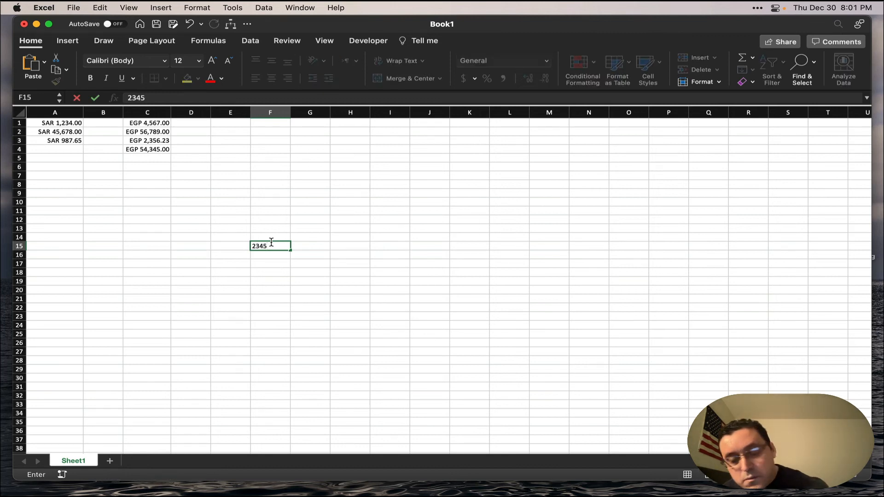
pyautogui.press('Return')
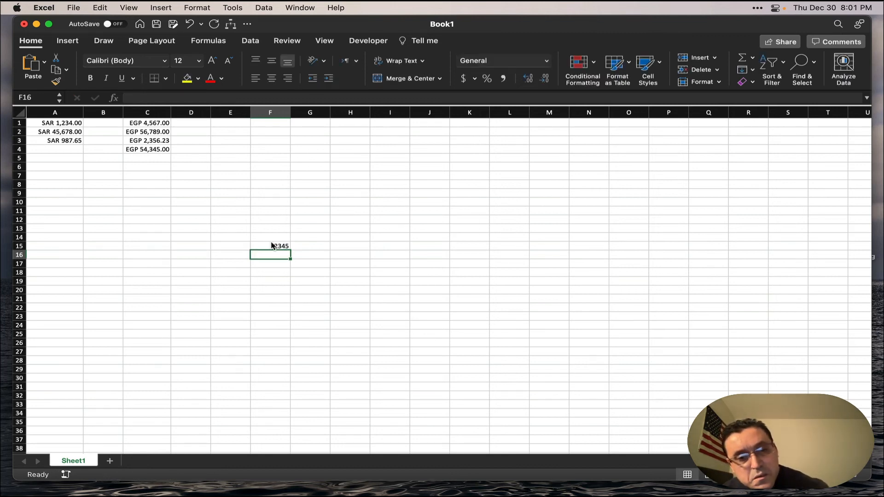
pyautogui.write('3456')
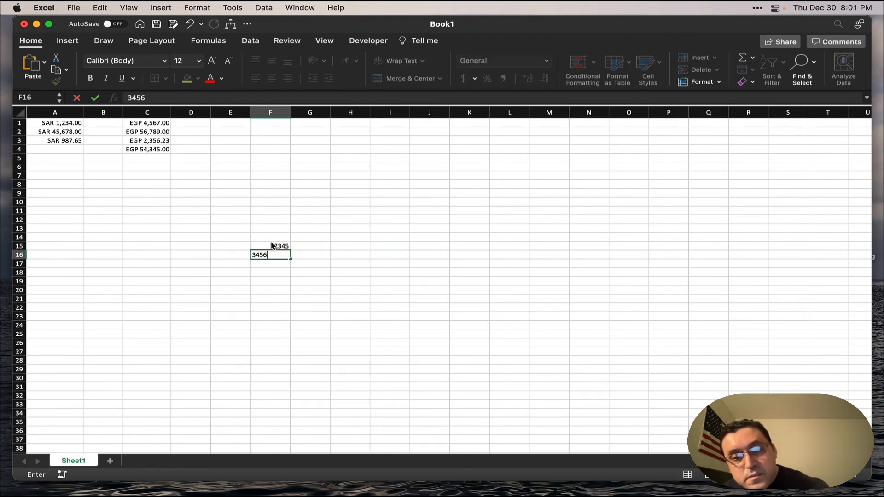
pyautogui.write('7')
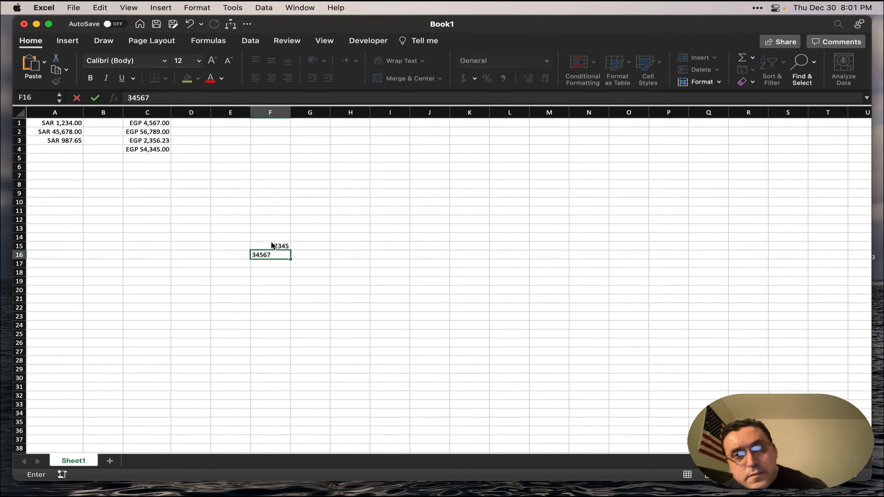
pyautogui.press('Return')
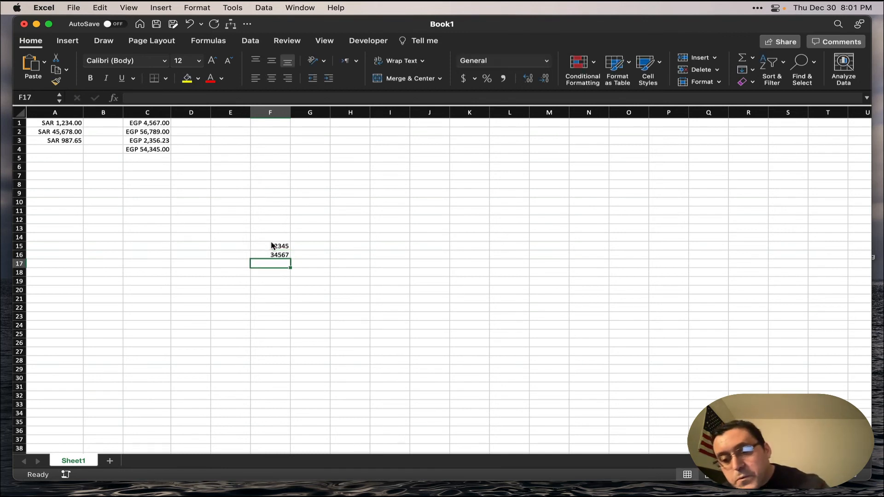
# Select cells F15:F16 and run the EGP Selection macro to format them as EGP currency.
pyautogui.press('Up')
pyautogui.hotkey('shift', 'Up')
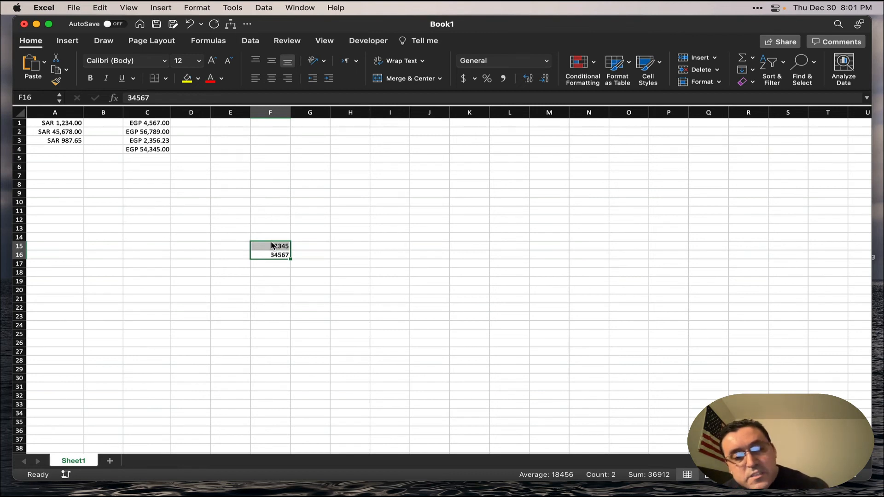
pyautogui.press('ctrl+alt+shift+super+t')
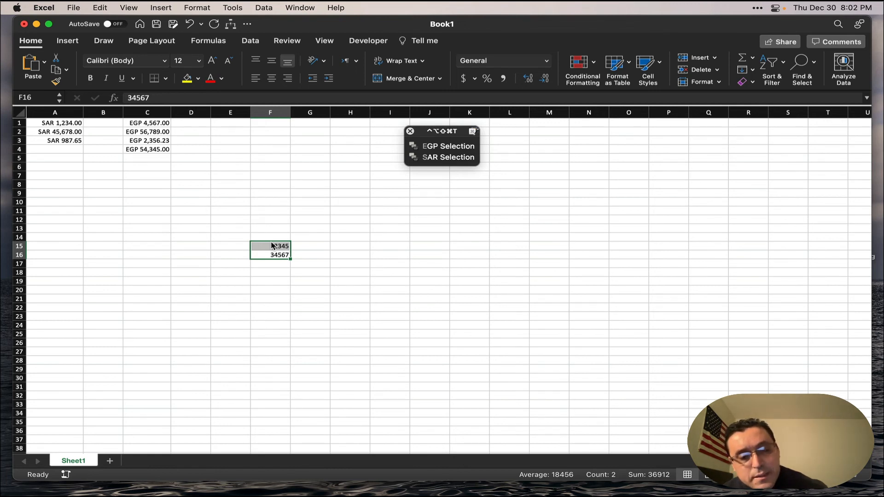
pyautogui.press('e')
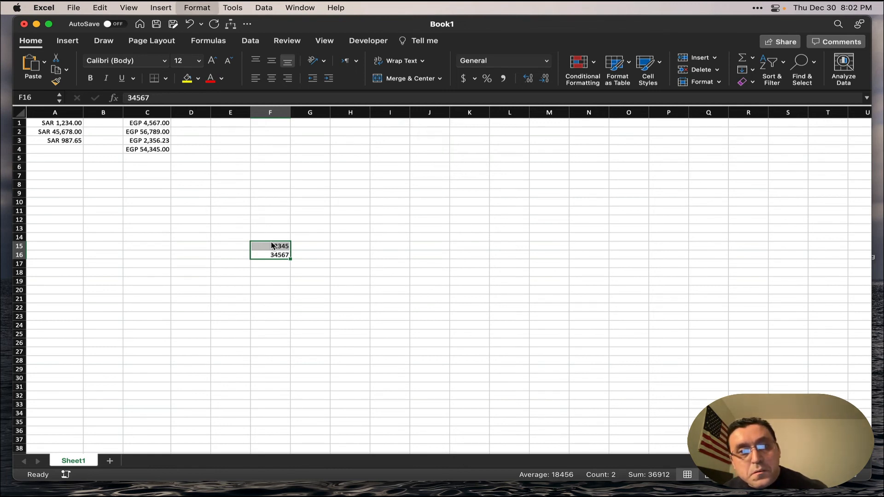
pyautogui.click(316, 133)
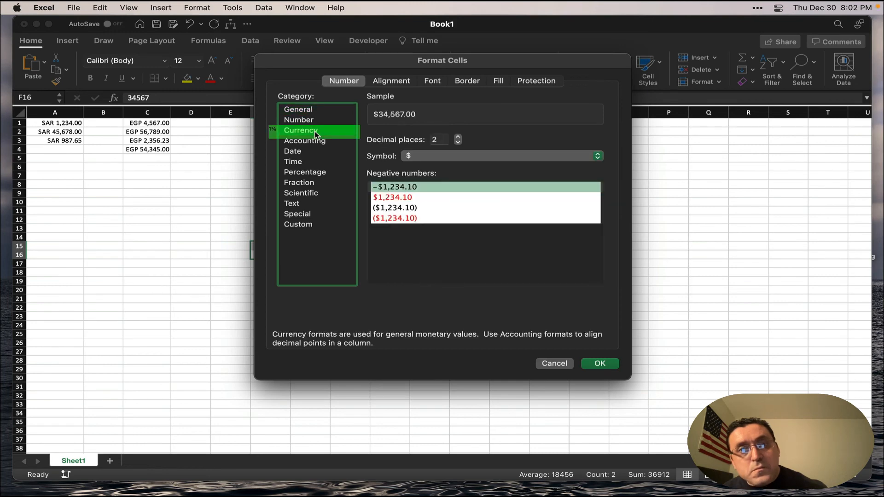
pyautogui.click(600, 157)
pyautogui.write('EGP')
pyautogui.press('Return')
pyautogui.press('Return')
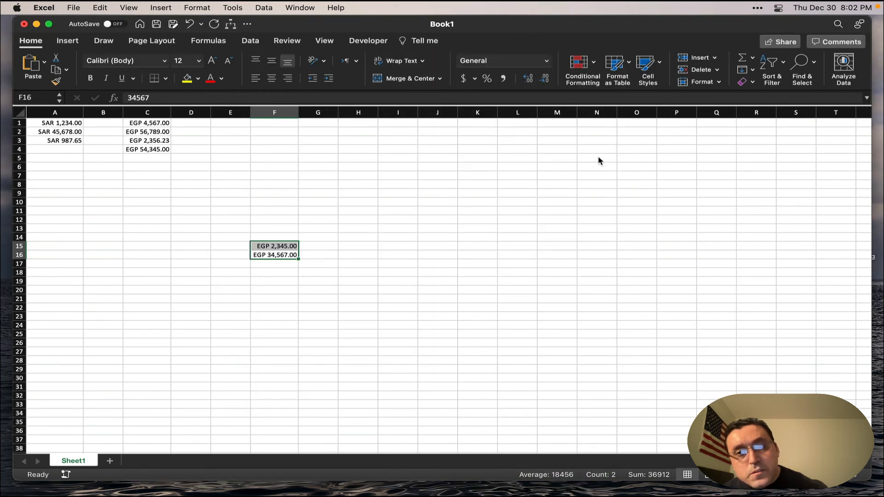